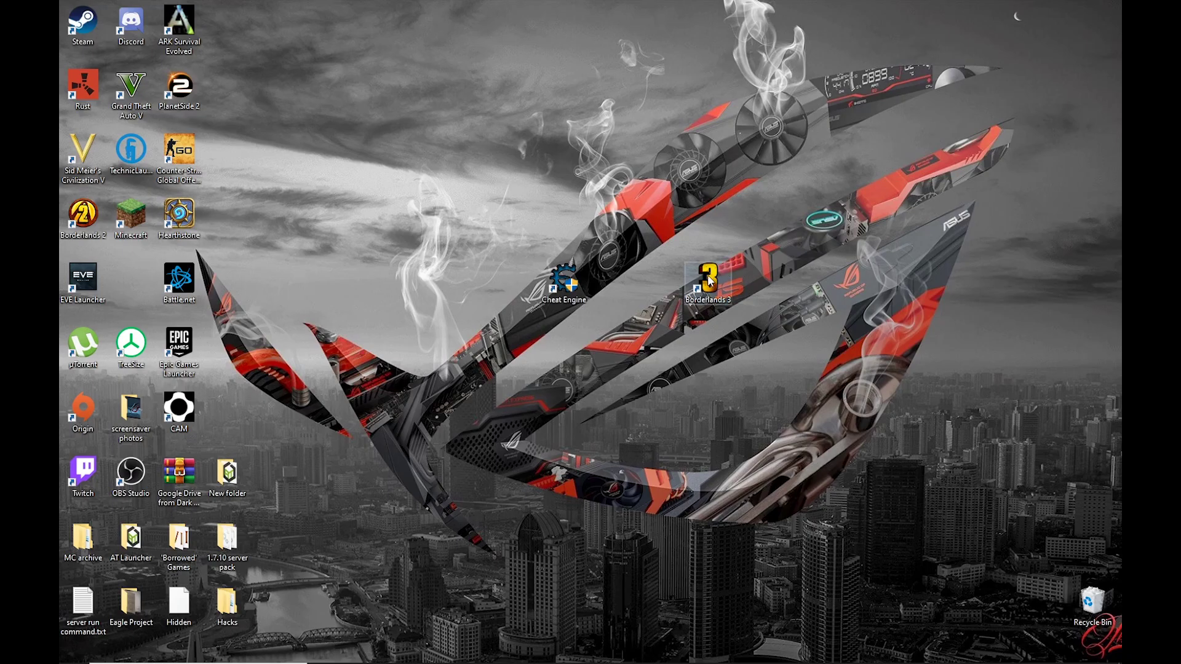
Step: Walk from the casino room through the Ellie corridor and up the stairs to the Vault Line slot machine
{"action": "left_click", "coordinate": [572, 651]}
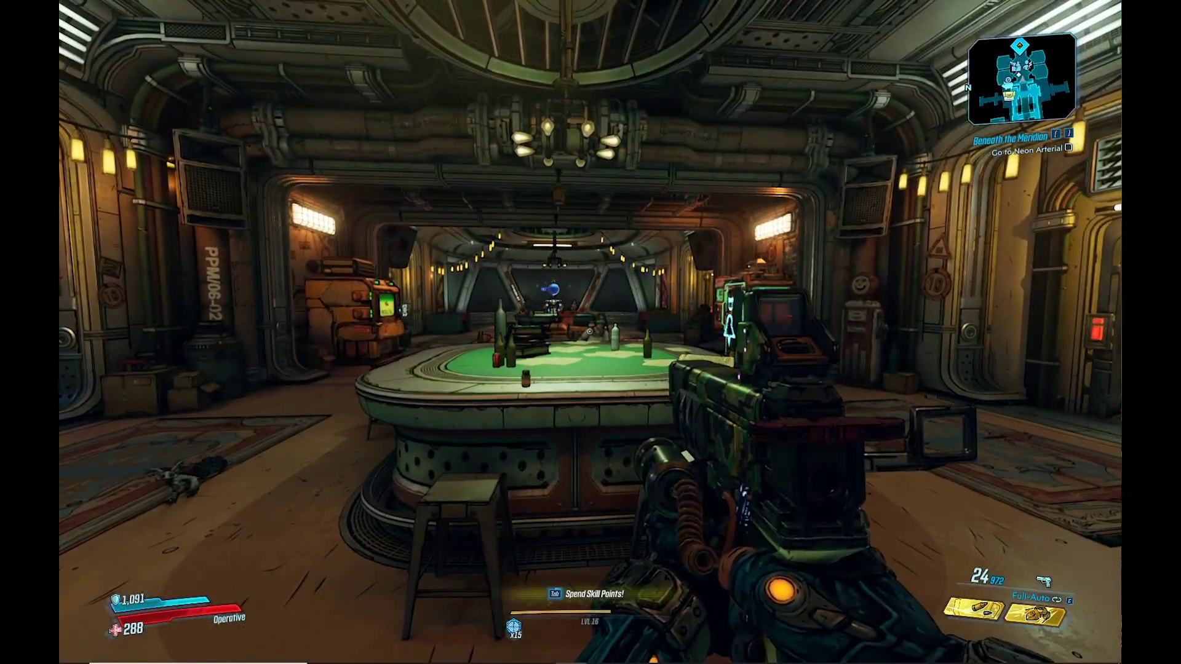
{"action": "key", "text": "s"}
{"action": "key", "text": "w"}
{"action": "key", "text": "s"}
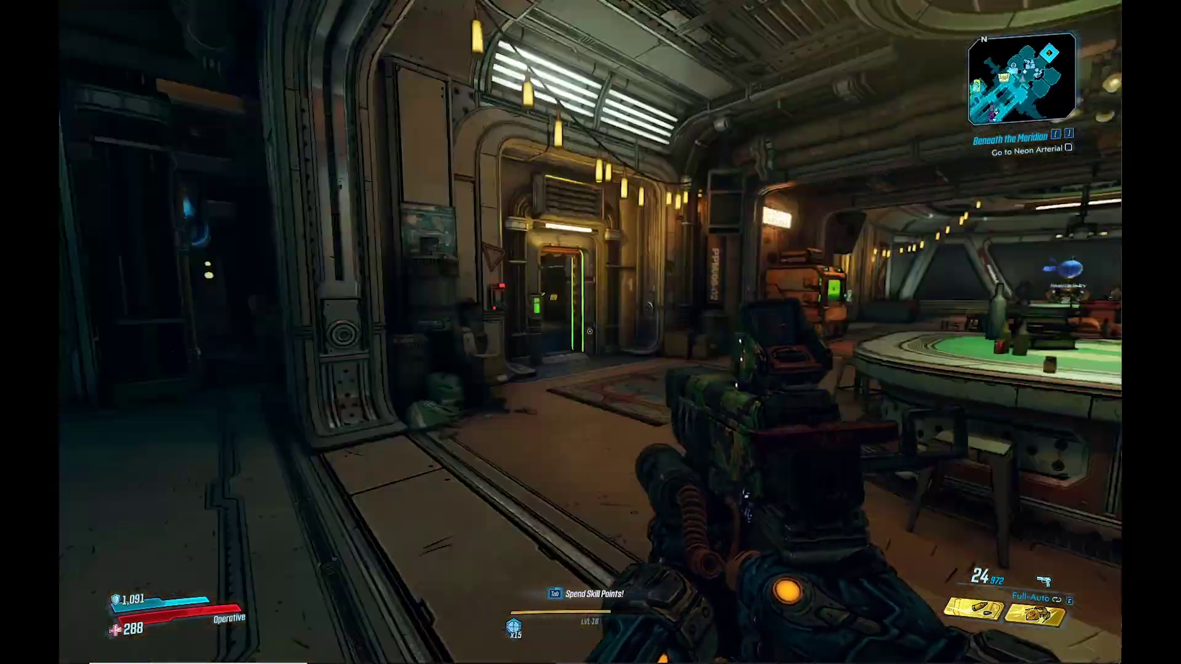
{"action": "key", "text": "w"}
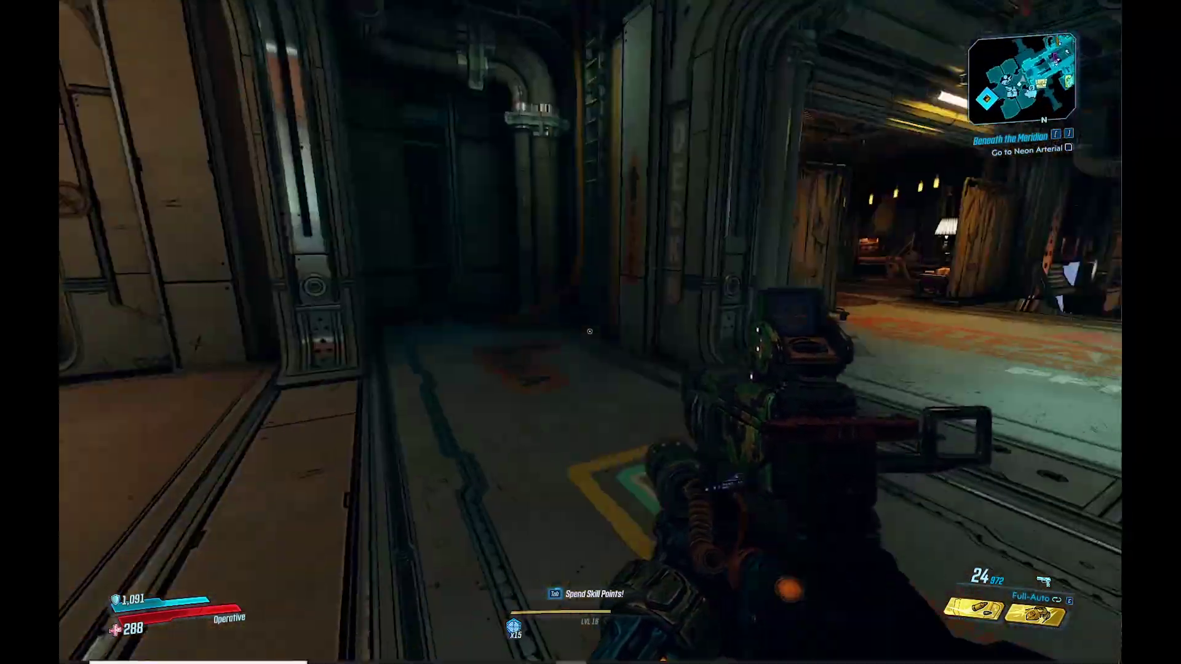
{"action": "key", "text": "shift"}
{"action": "key", "text": "w"}
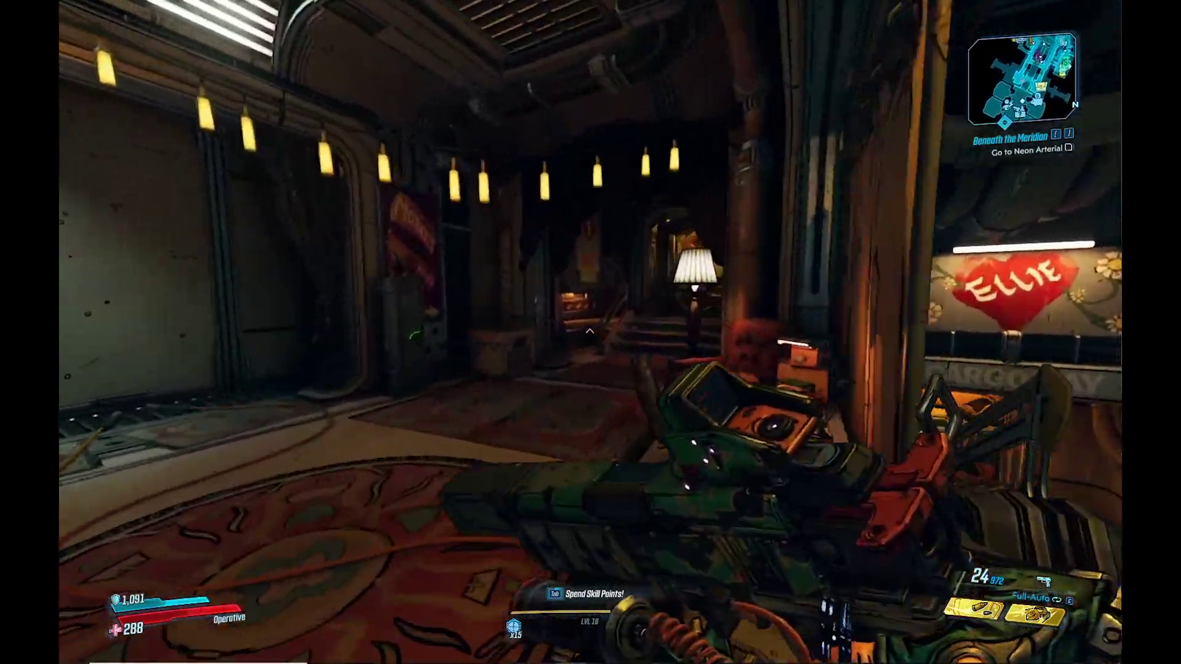
{"action": "key", "text": "w"}
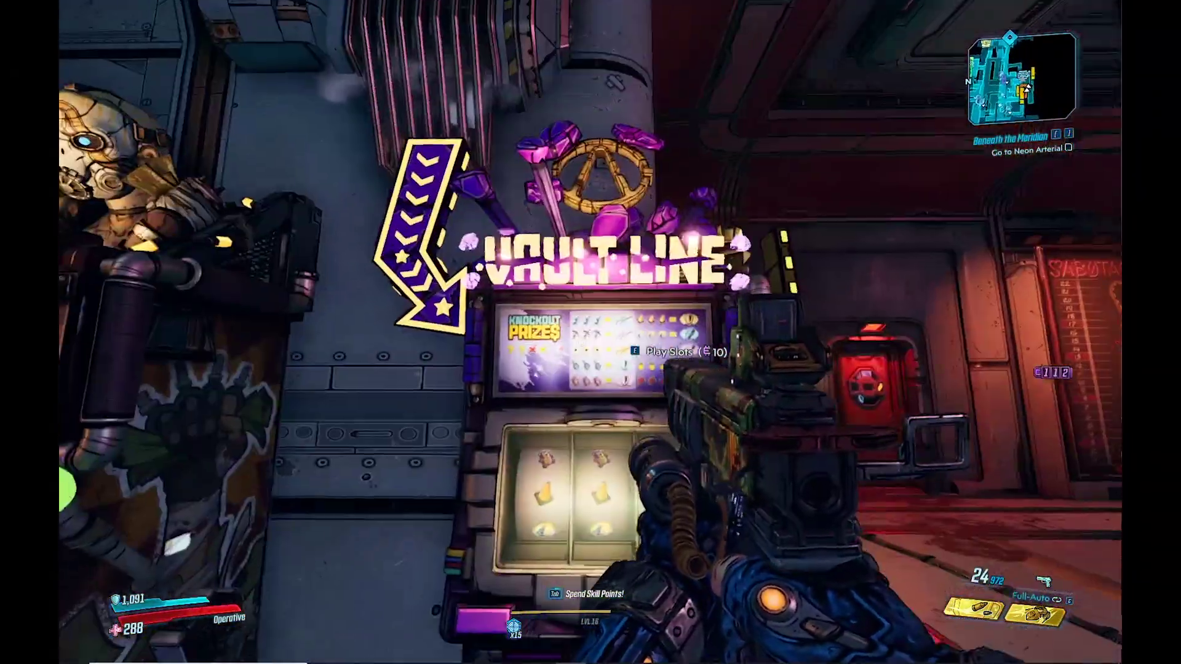
{"action": "key", "text": "ctrl+shift+Escape"}
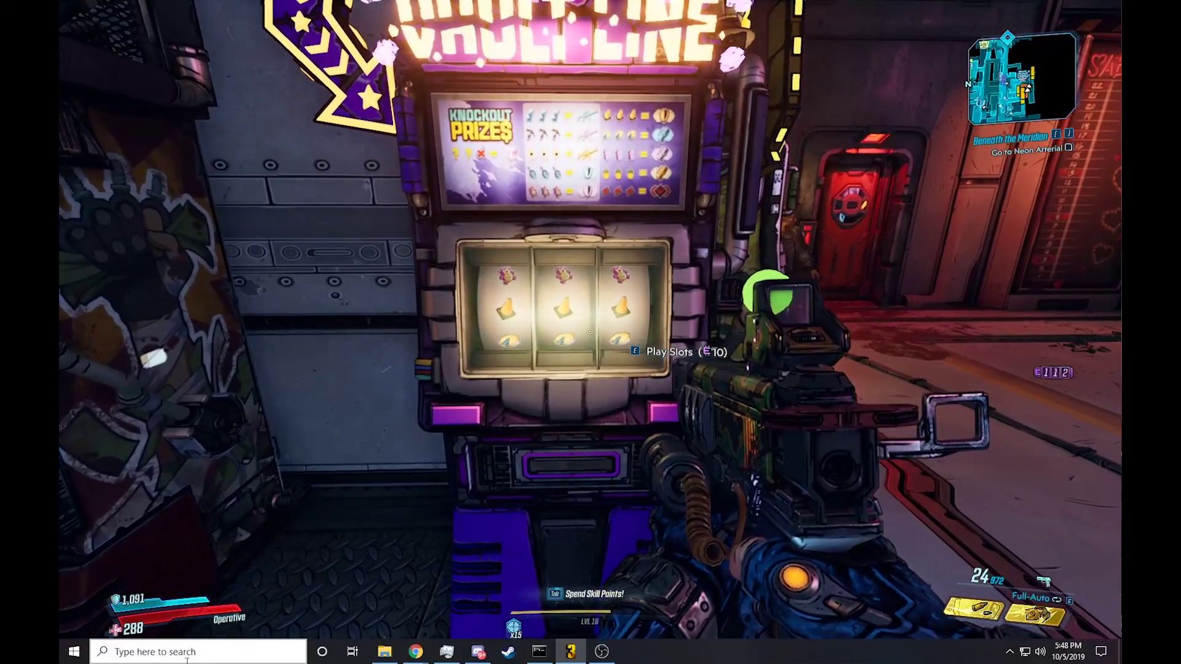
Step: Attach Cheat Engine to Borderlands3.exe with Scan Type Exact Value and Value Type 4 Bytes
{"action": "key", "text": "super+d"}
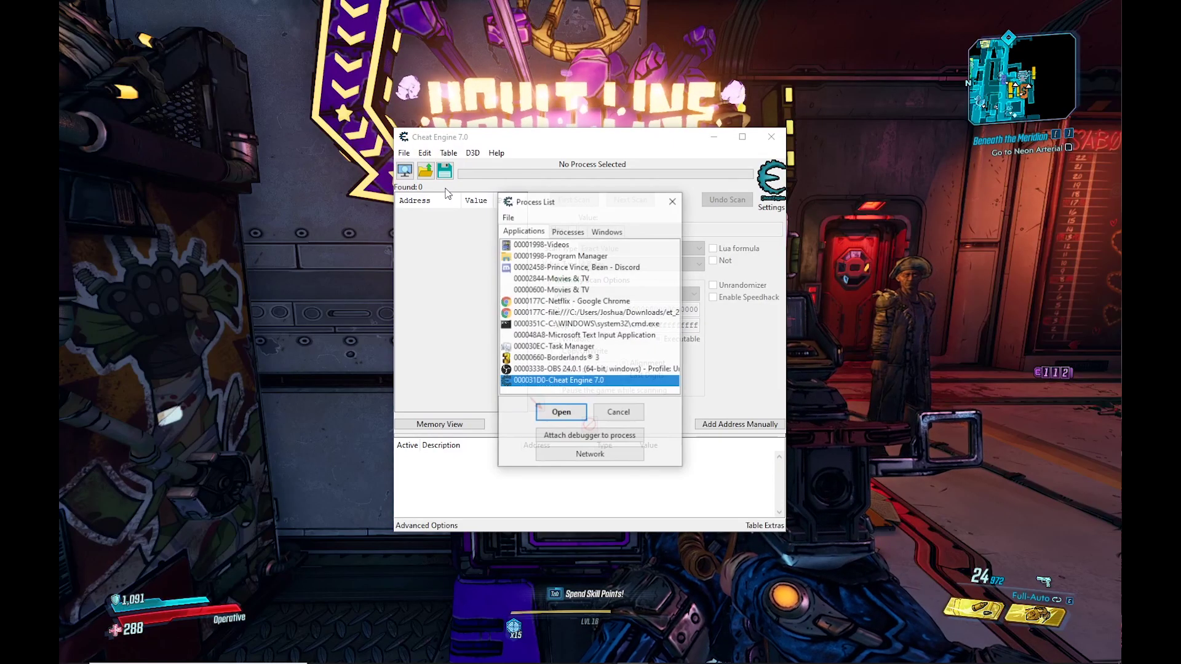
{"action": "double_click", "coordinate": [578, 356]}
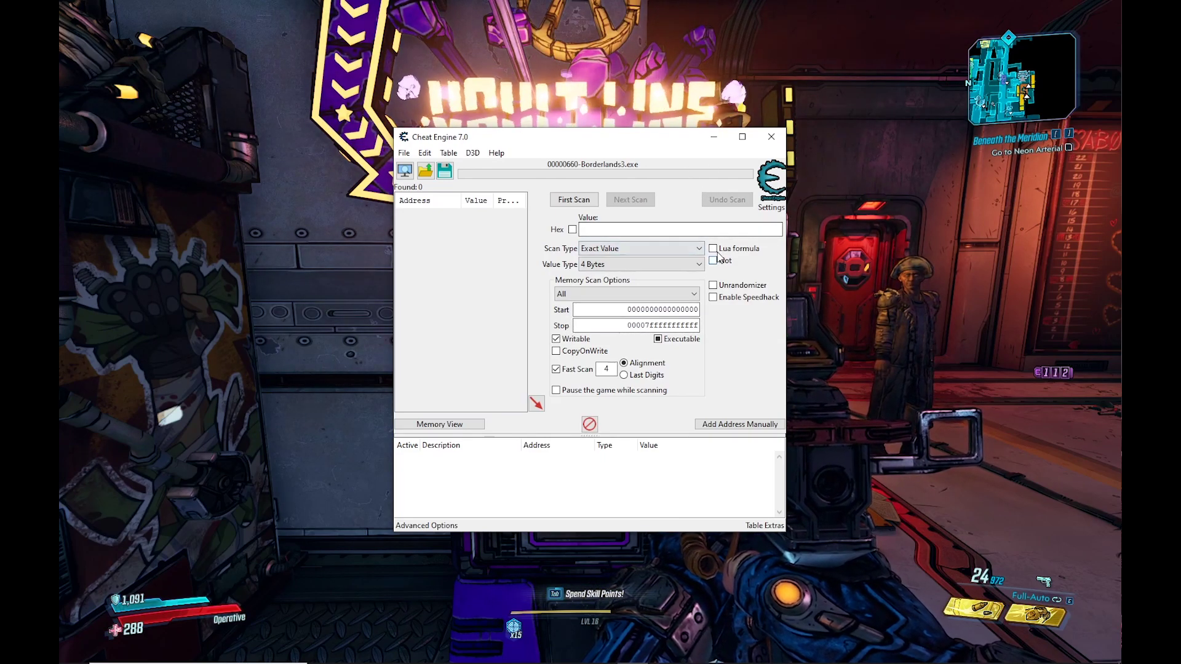
{"action": "left_click", "coordinate": [630, 246]}
{"action": "left_click", "coordinate": [620, 251]}
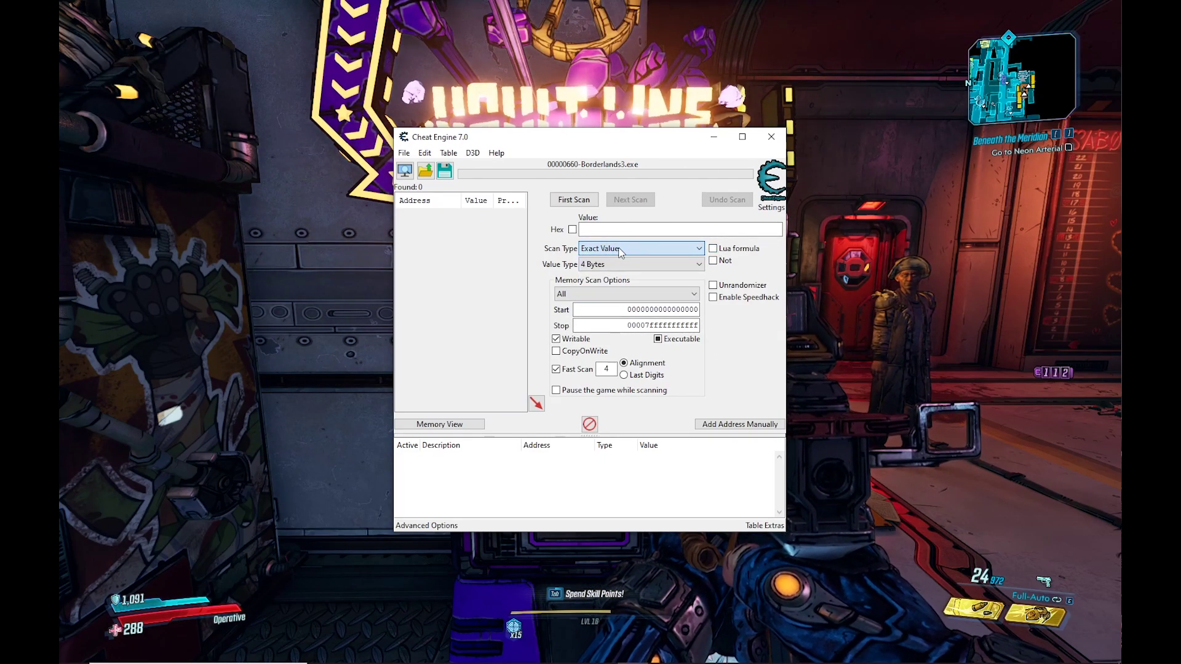
{"action": "left_click", "coordinate": [618, 265]}
{"action": "left_click", "coordinate": [613, 307]}
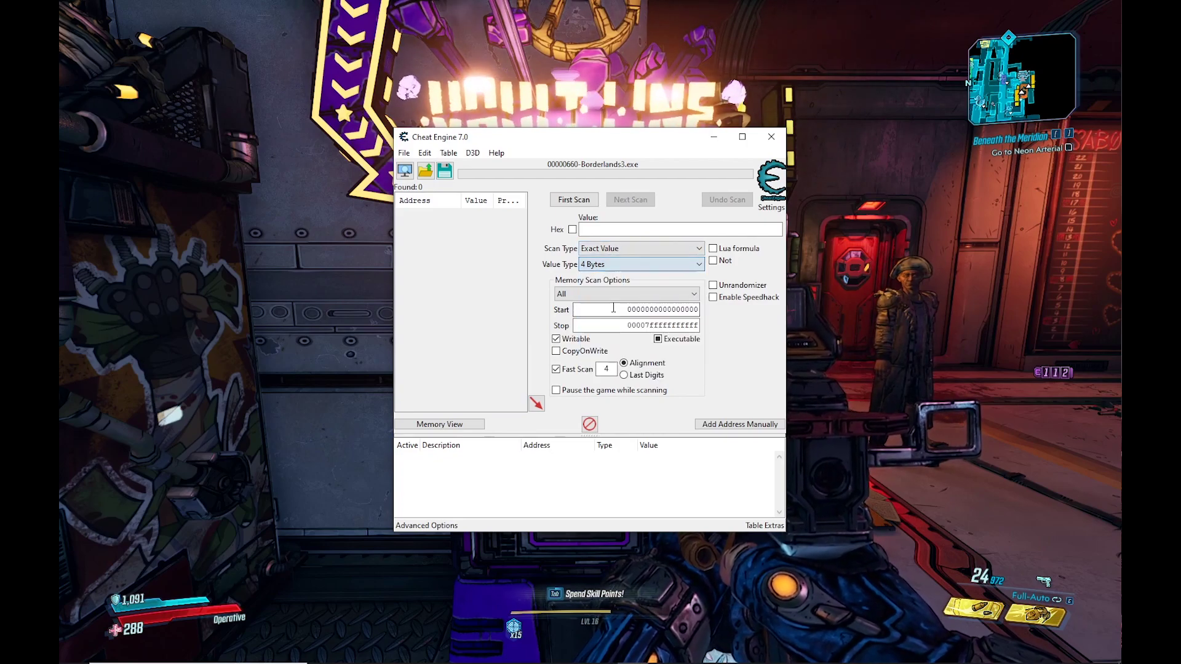
{"action": "left_click", "coordinate": [708, 139]}
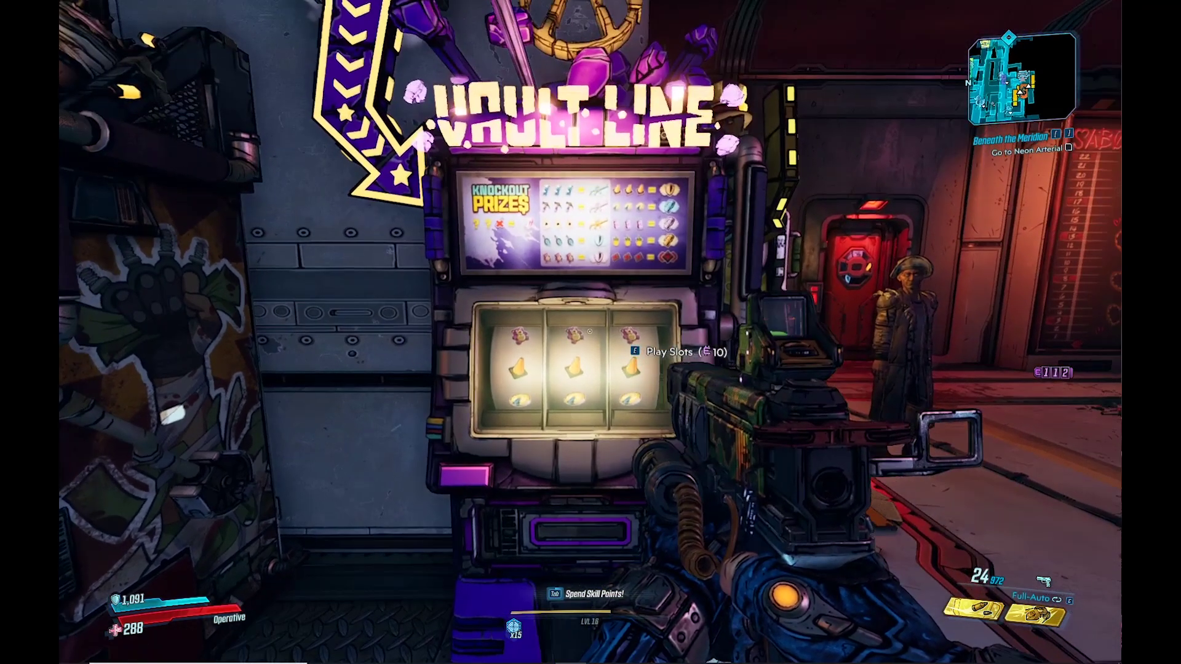
Step: Check the inventory's Iridium balance of 112 and switch over to Cheat Engine
{"action": "key", "text": "Tab"}
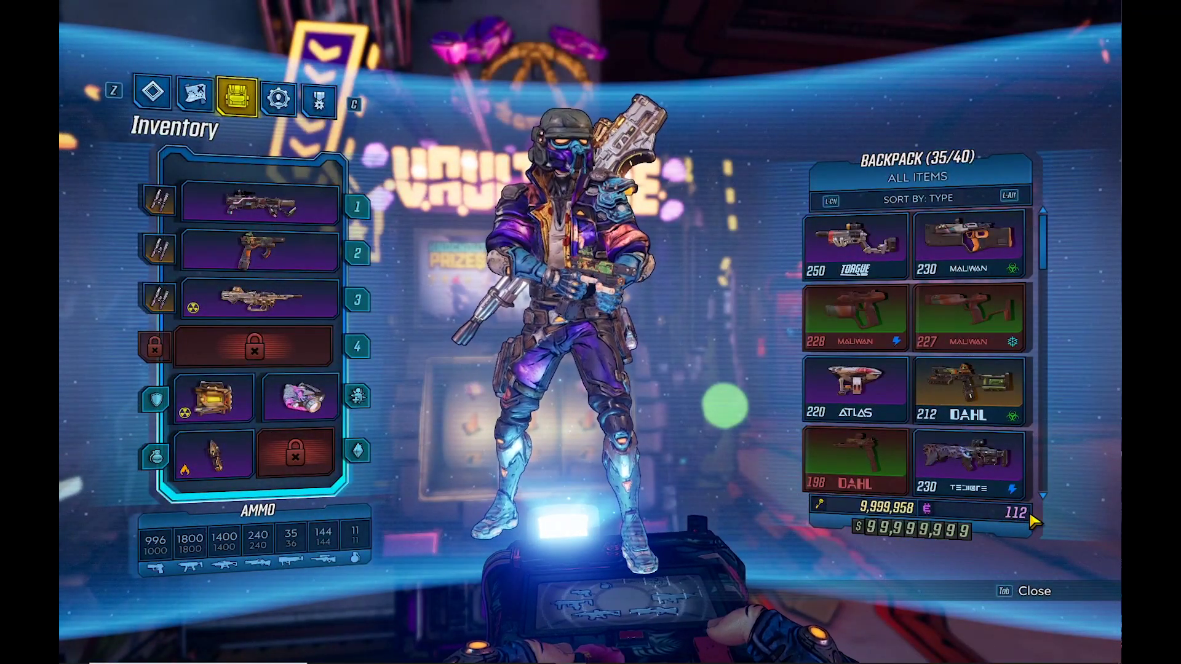
{"action": "key", "text": "alt+Tab"}
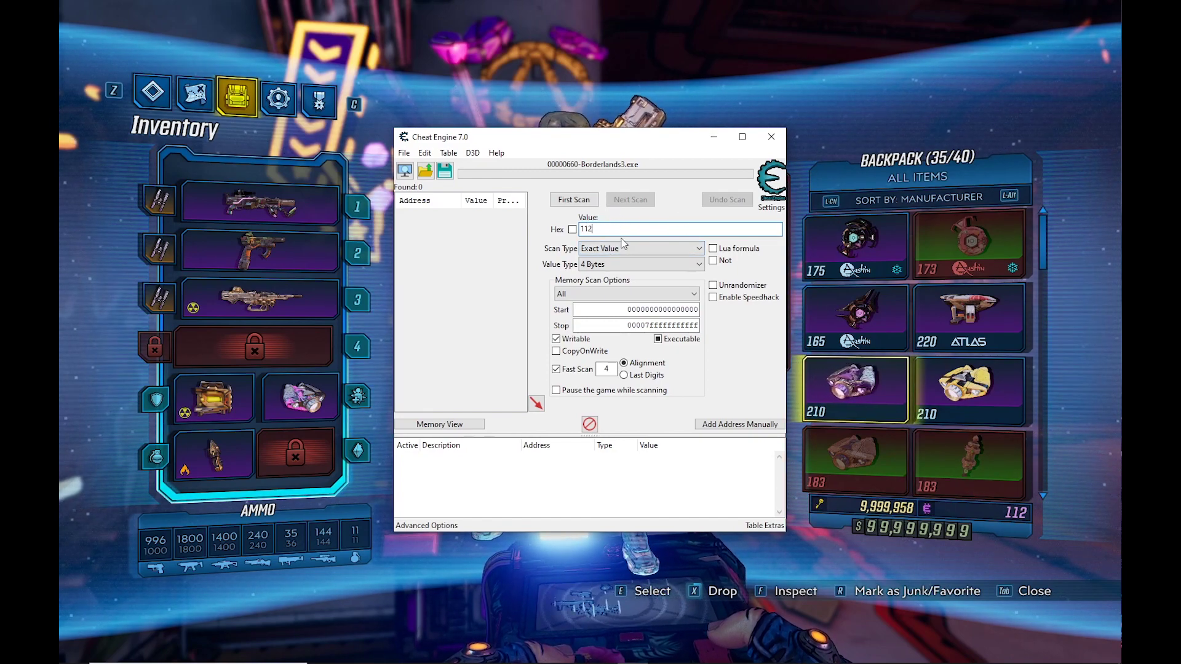
Step: Run a First Scan for 112, returning 164,685 addresses, and hide Cheat Engine
{"action": "left_click", "coordinate": [572, 201]}
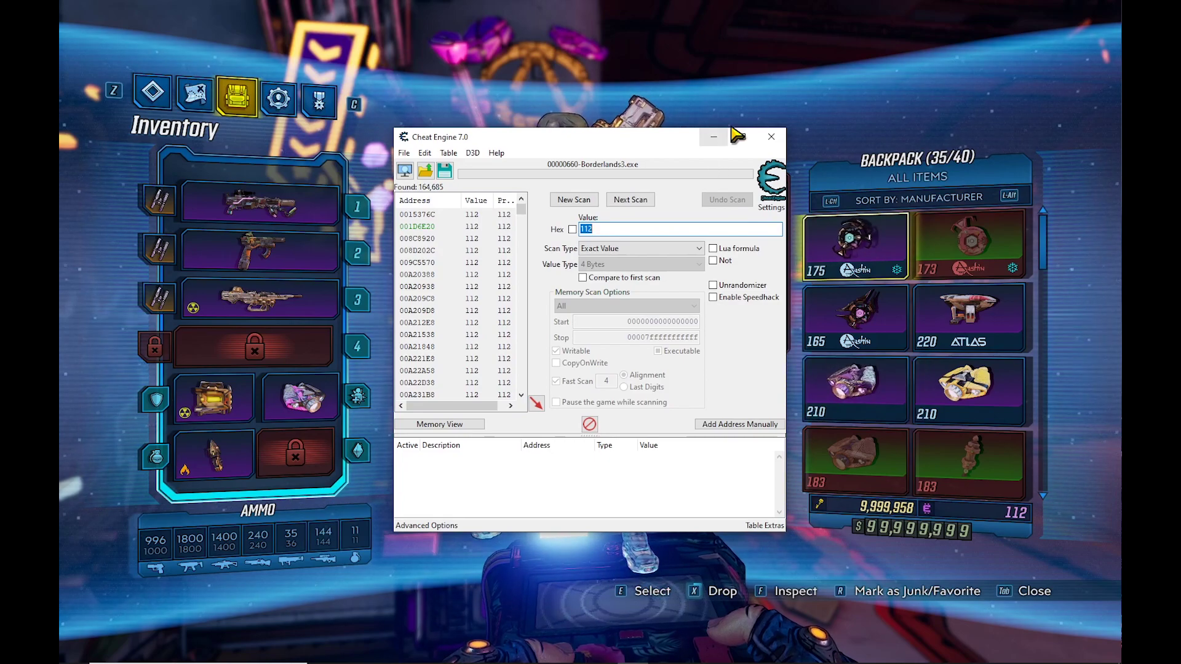
{"action": "left_click", "coordinate": [714, 137]}
Step: Spend 10 Eridium on the slot machine, then Next Scan for values decreased by 10
{"action": "key", "text": "Tab"}
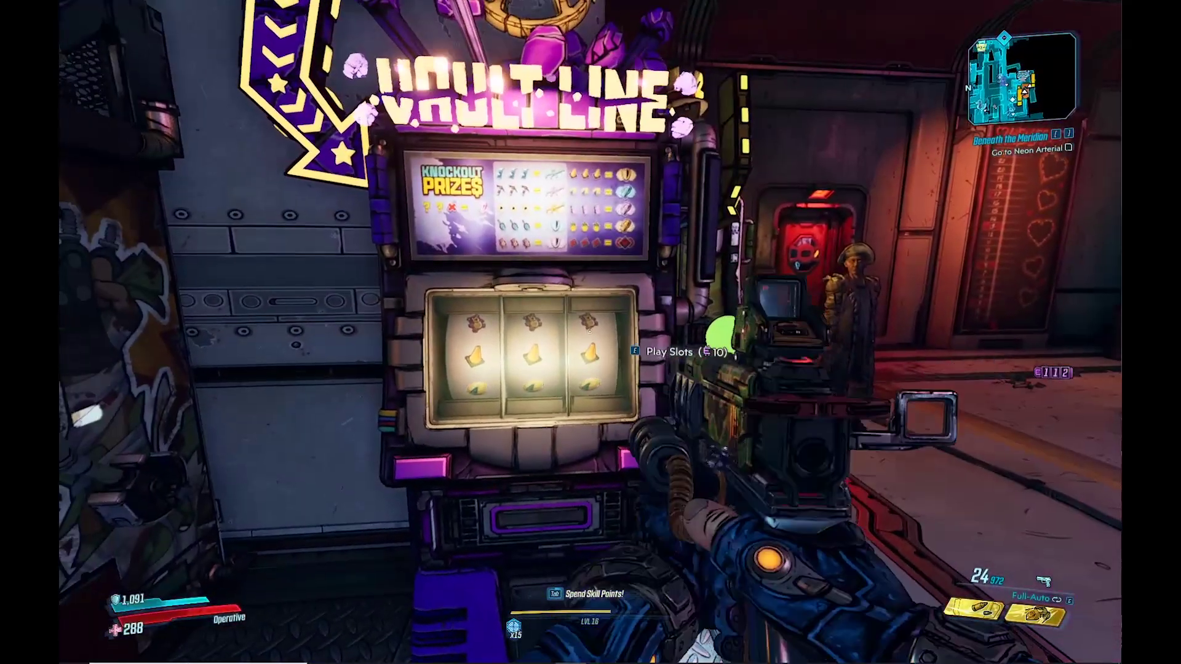
{"action": "key", "text": "e"}
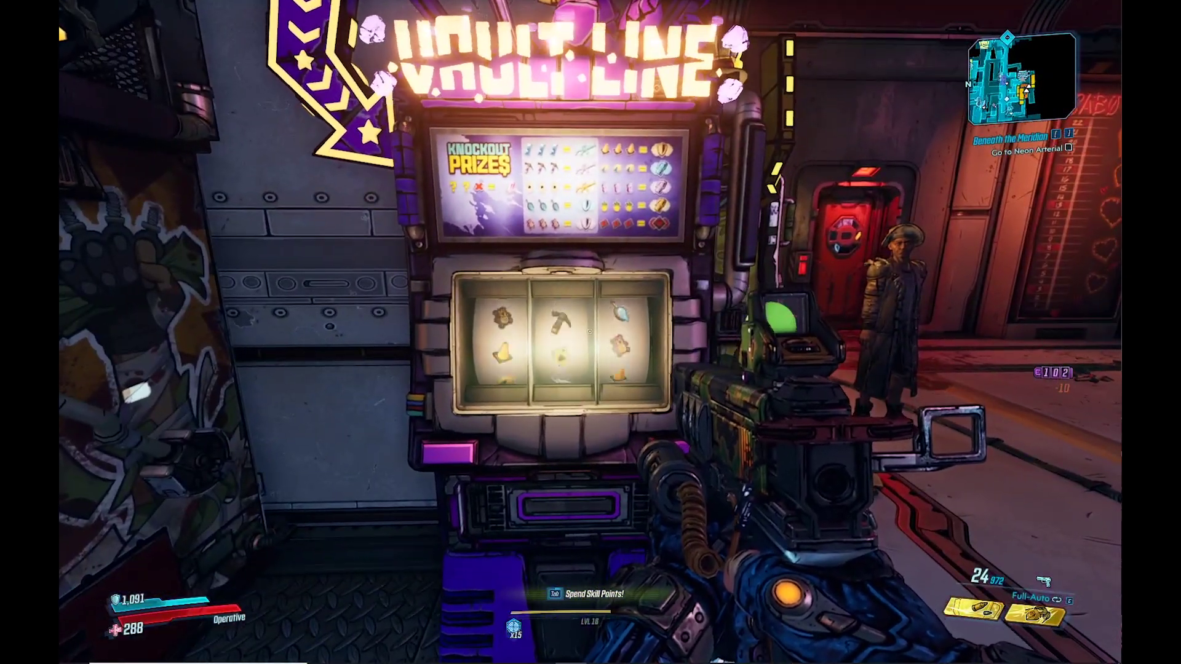
{"action": "key", "text": "alt+Tab"}
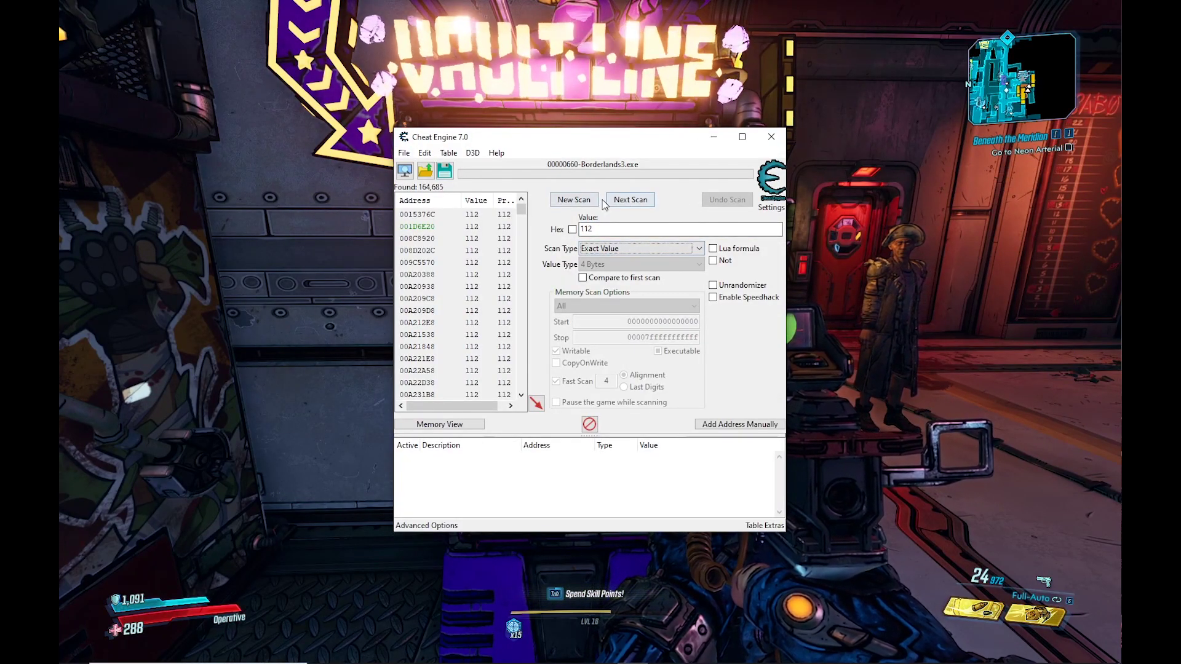
{"action": "left_click", "coordinate": [608, 248]}
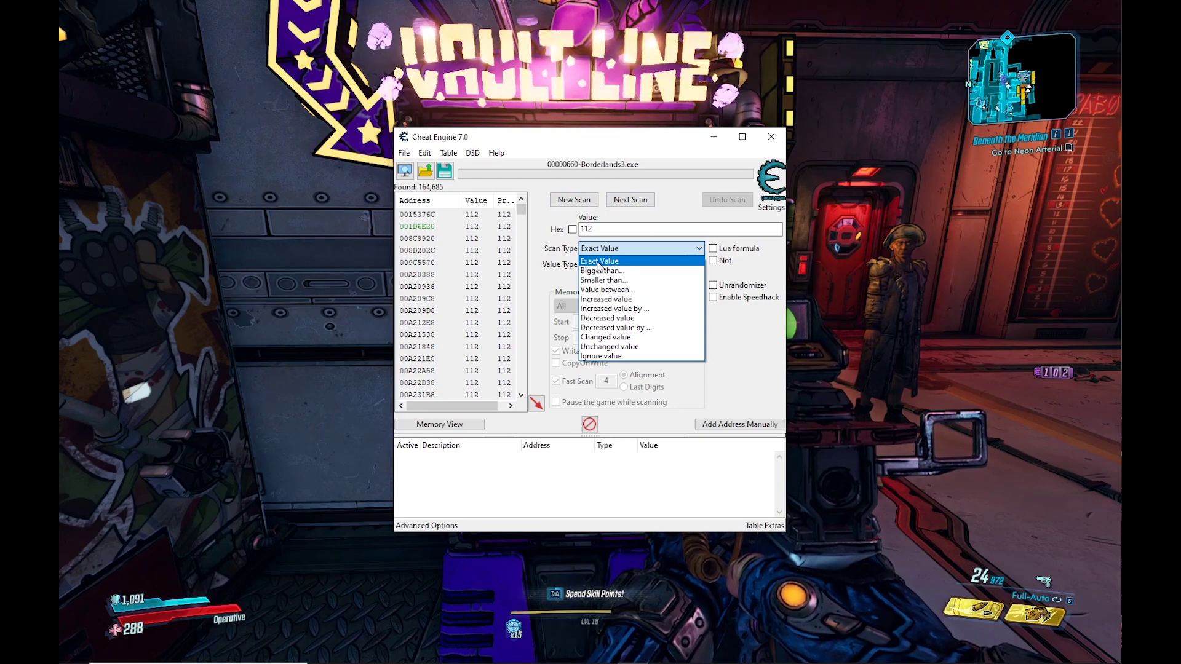
{"action": "left_click", "coordinate": [620, 328]}
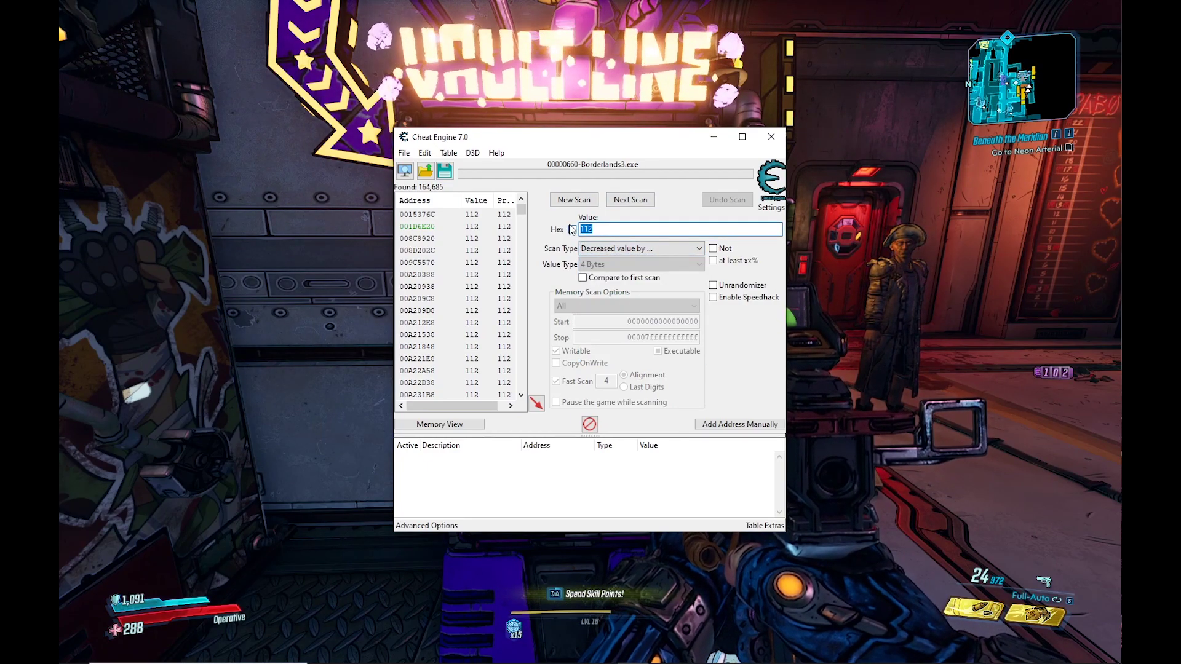
{"action": "type", "text": "10"}
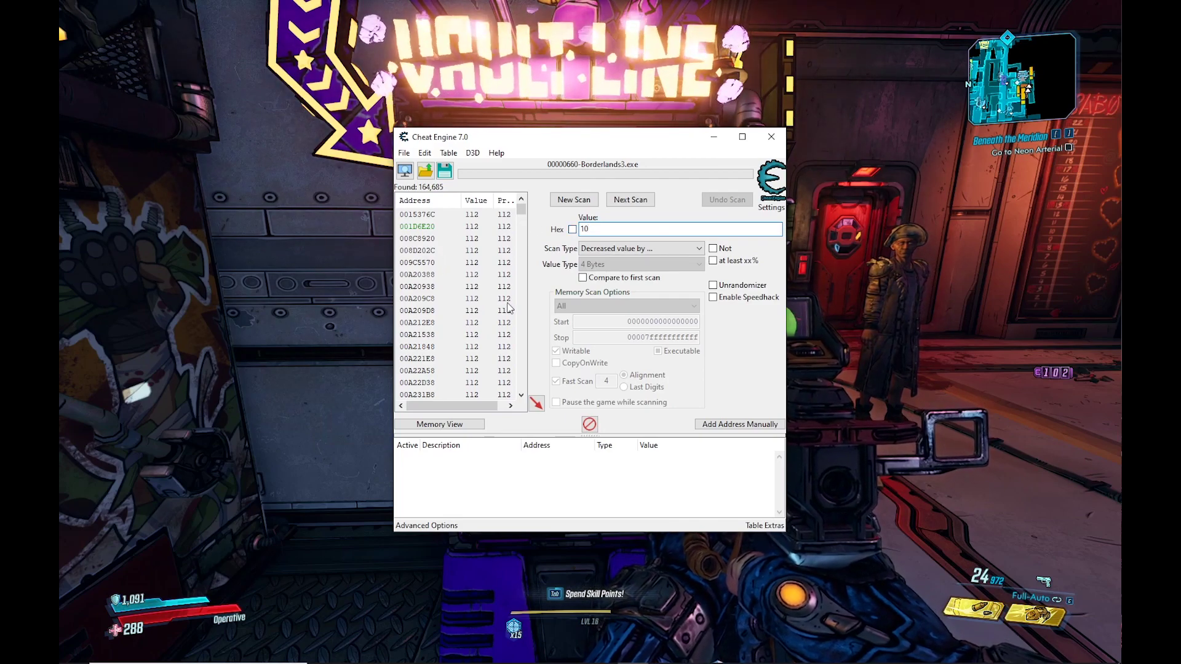
{"action": "left_click", "coordinate": [631, 200]}
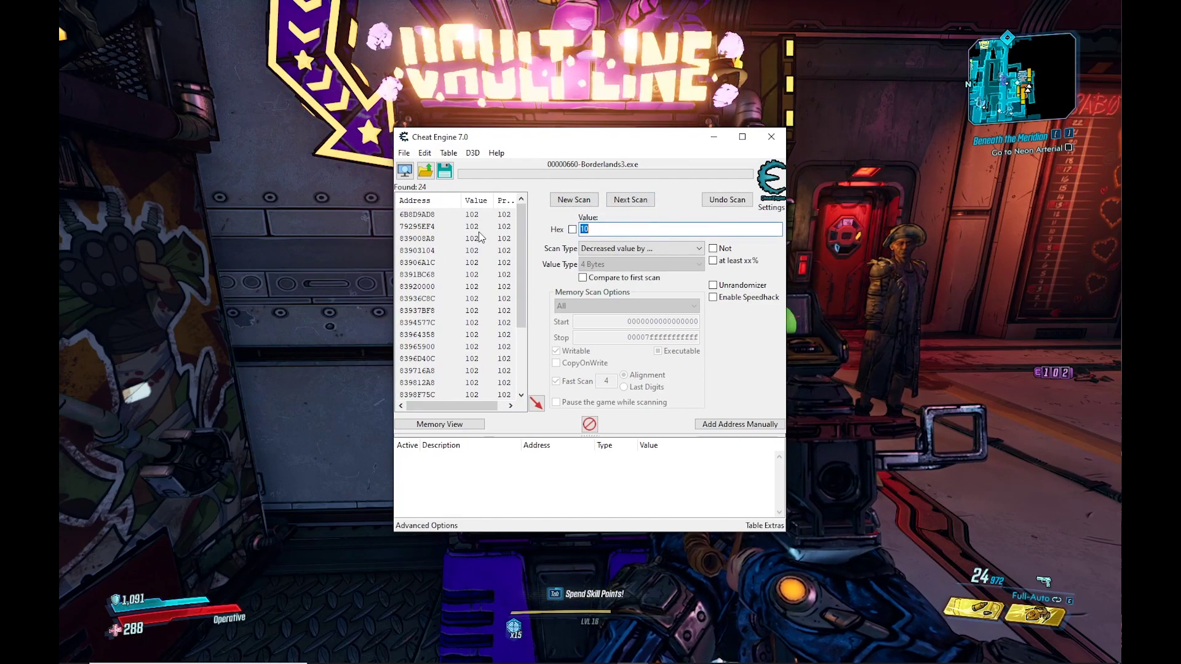
Step: Spin the slot machine again and rescan for another decrease of 10
{"action": "key", "text": "alt+Tab"}
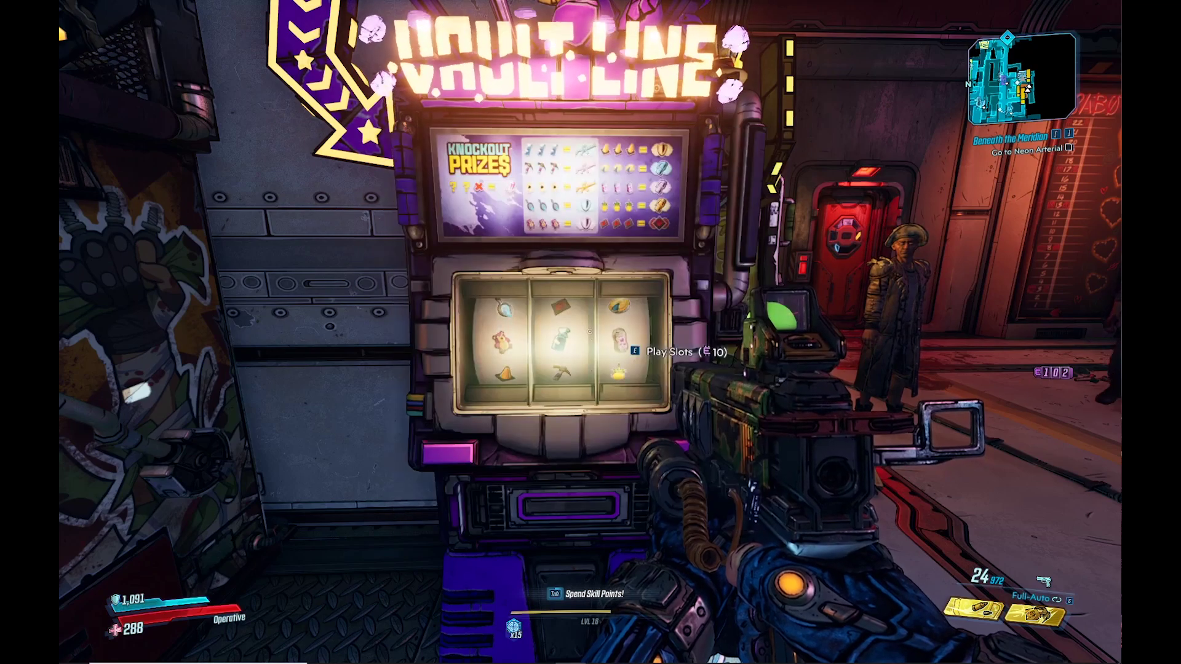
{"action": "key", "text": "e"}
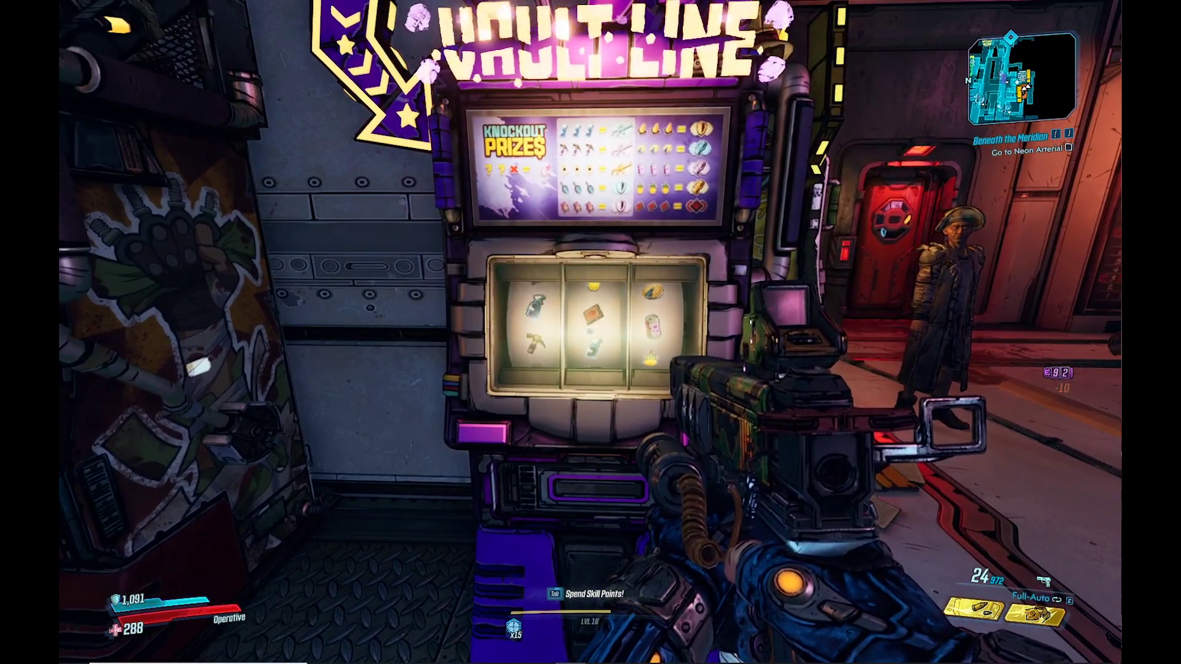
{"action": "key", "text": "alt+Tab"}
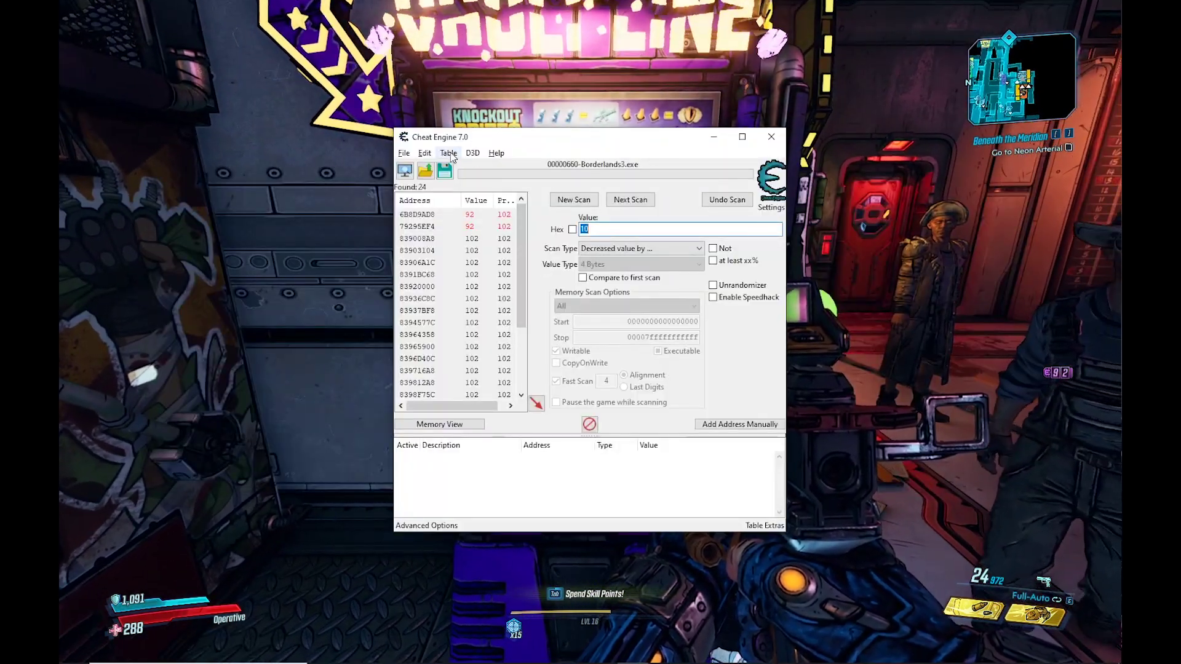
{"action": "left_click", "coordinate": [631, 199]}
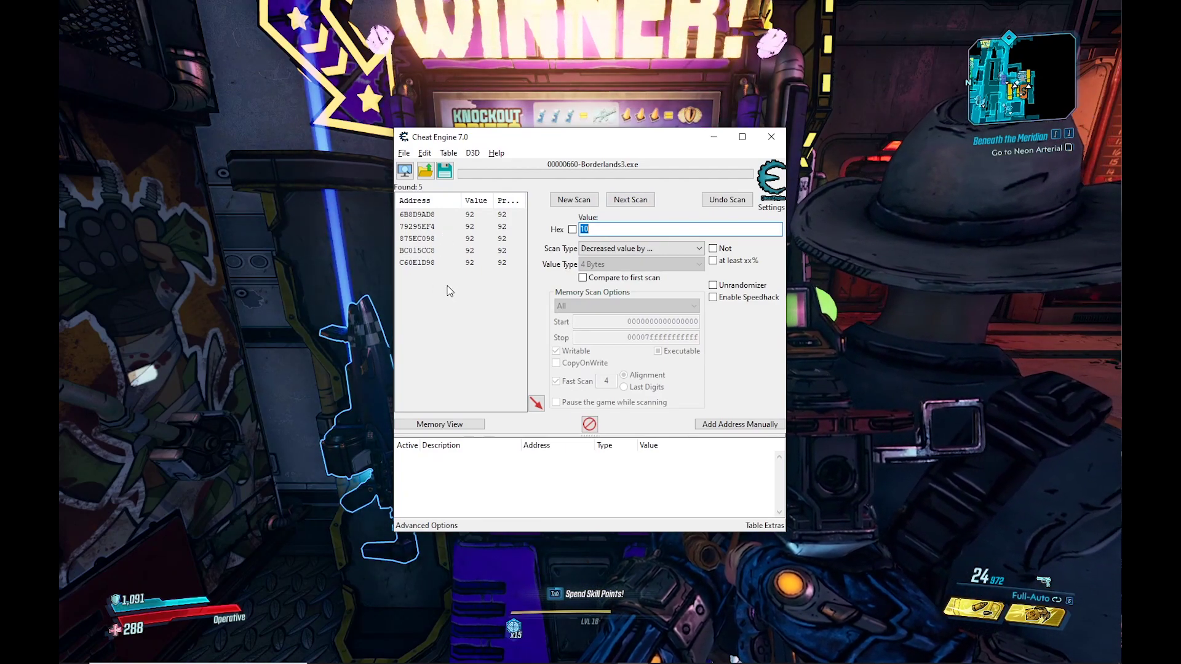
Step: Dismiss the prize card, spin once more for 10 Eridium, and return to Cheat Engine
{"action": "key", "text": "alt+Tab"}
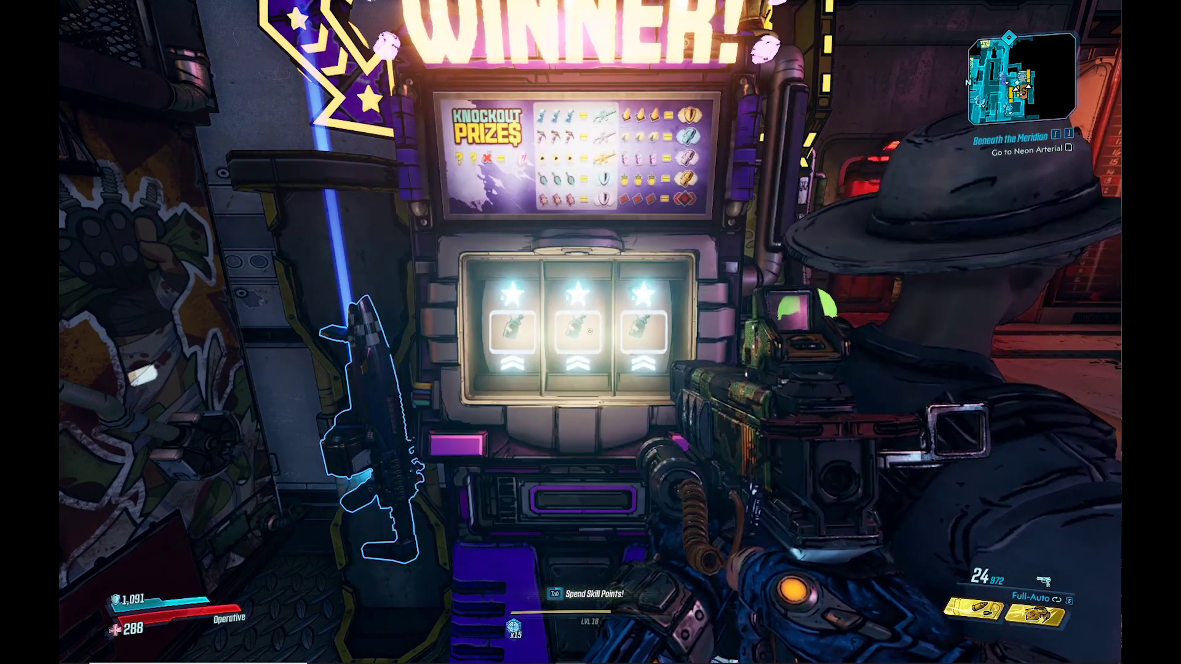
{"action": "key", "text": "w"}
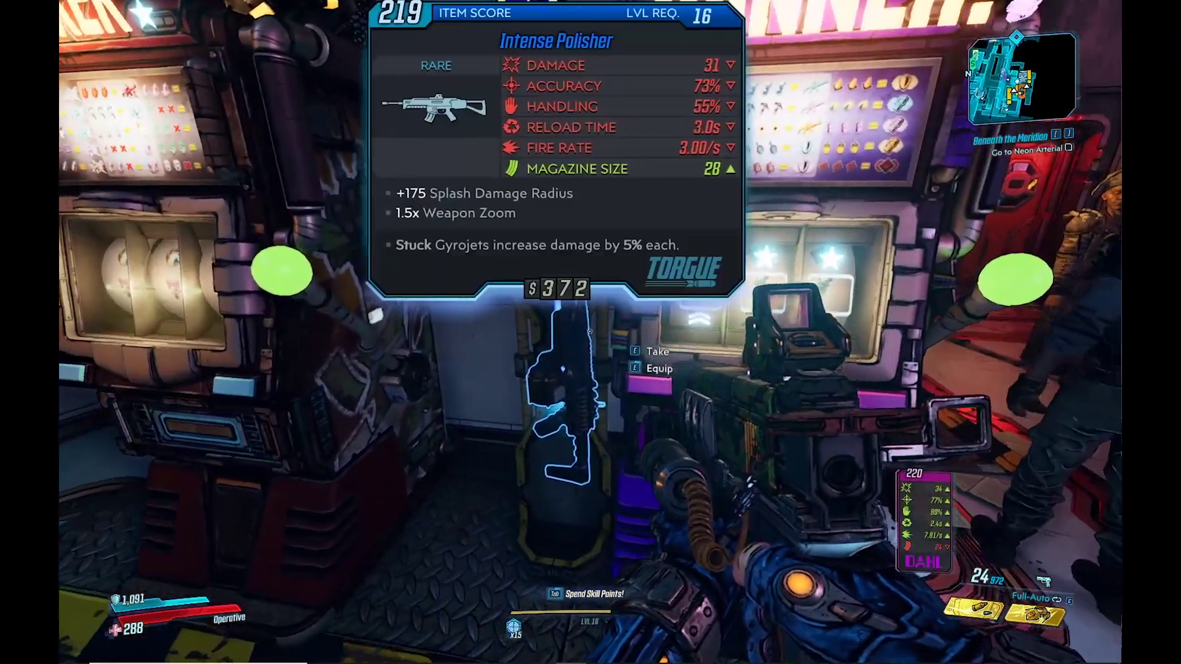
{"action": "key", "text": "e"}
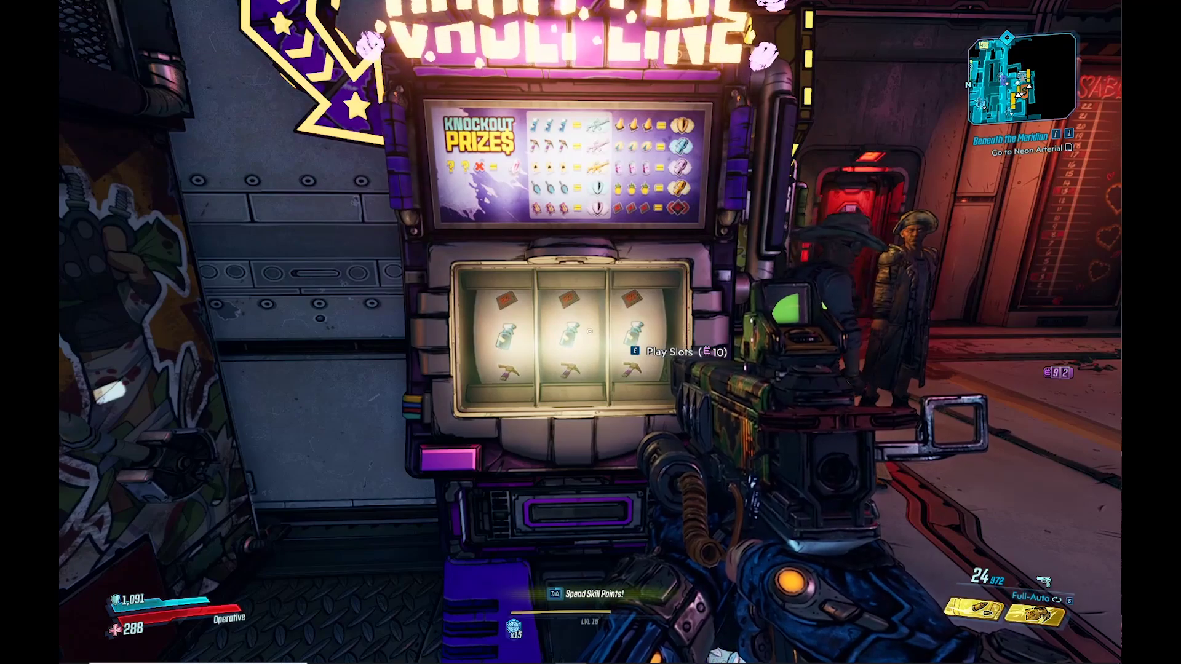
{"action": "key", "text": "e"}
{"action": "key", "text": "alt+Tab"}
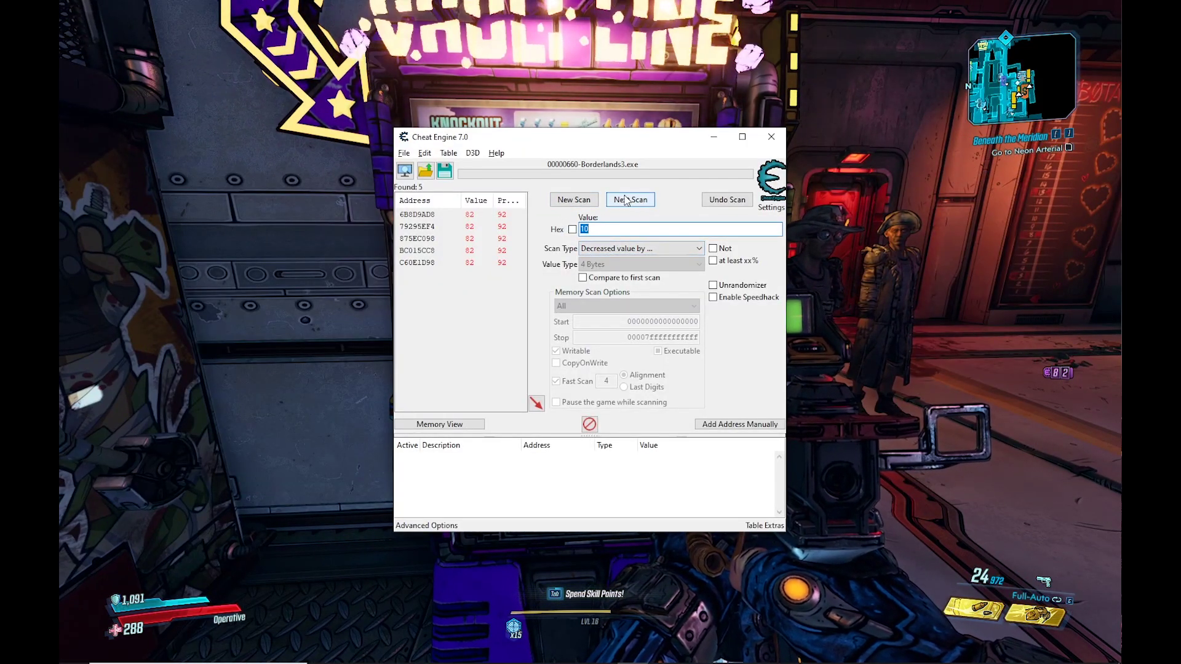
Step: Add the five found addresses to the Cheat Engine address table
{"action": "double_click", "coordinate": [469, 215]}
{"action": "double_click", "coordinate": [458, 226]}
{"action": "double_click", "coordinate": [460, 239]}
{"action": "left_click", "coordinate": [462, 251]}
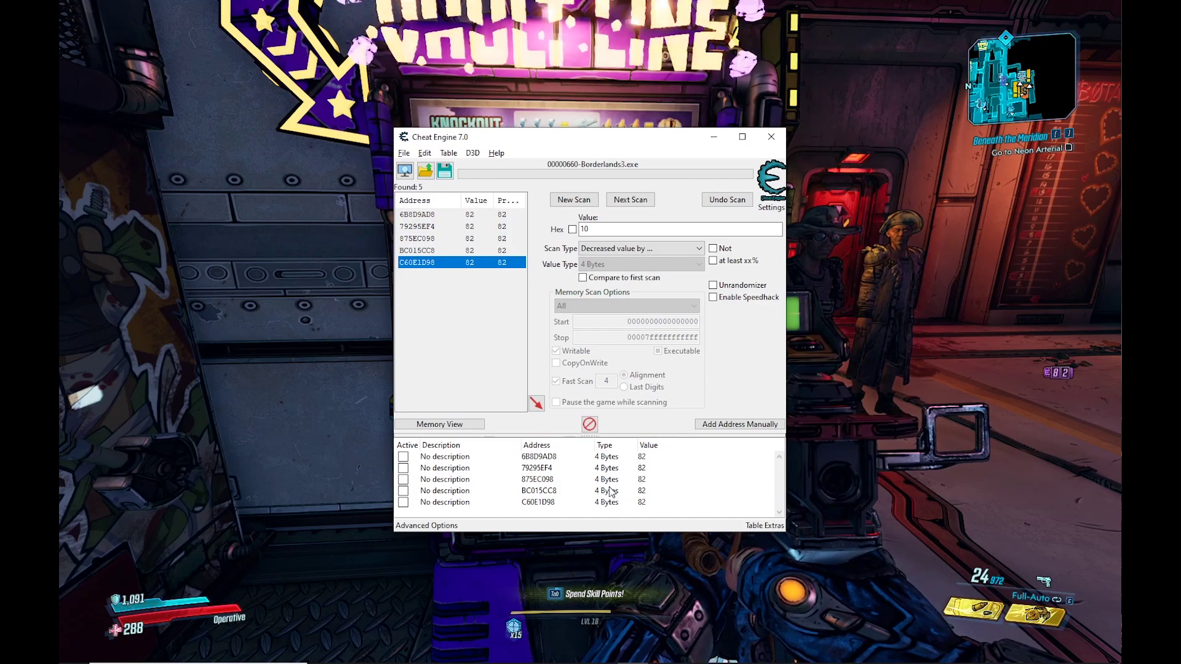
Step: Set addresses C60E1D98, BC015CC8, 875EC098 and 79295EF4 to 999999, then edit 6B8D9AD8
{"action": "double_click", "coordinate": [644, 503]}
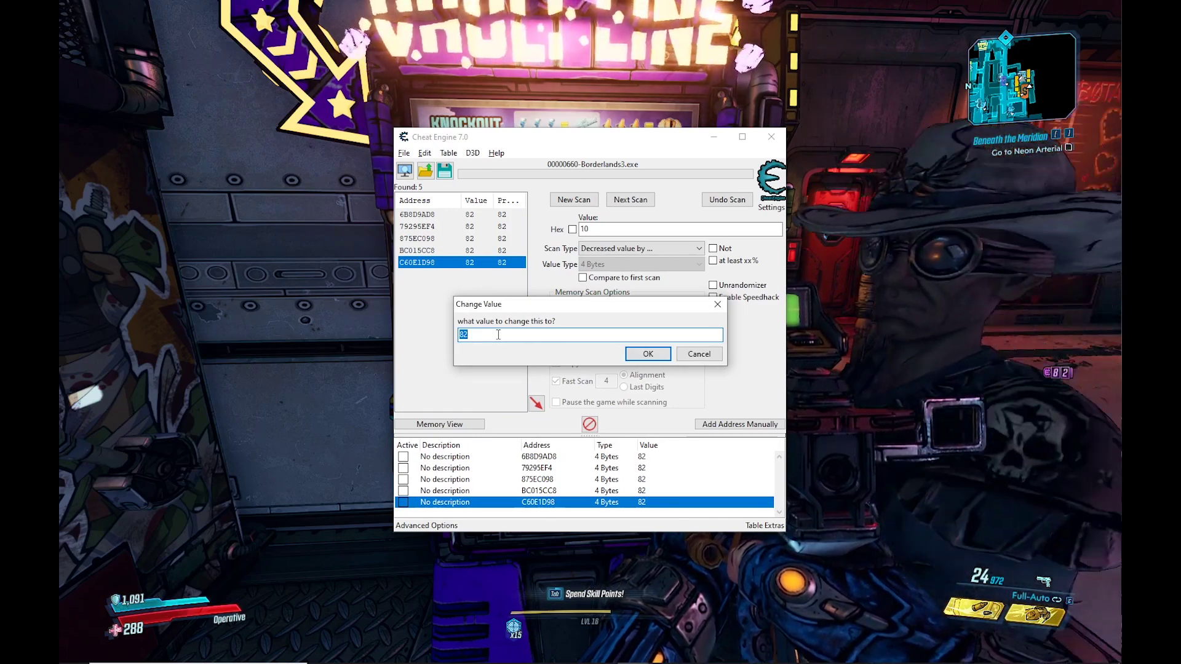
{"action": "type", "text": "999999"}
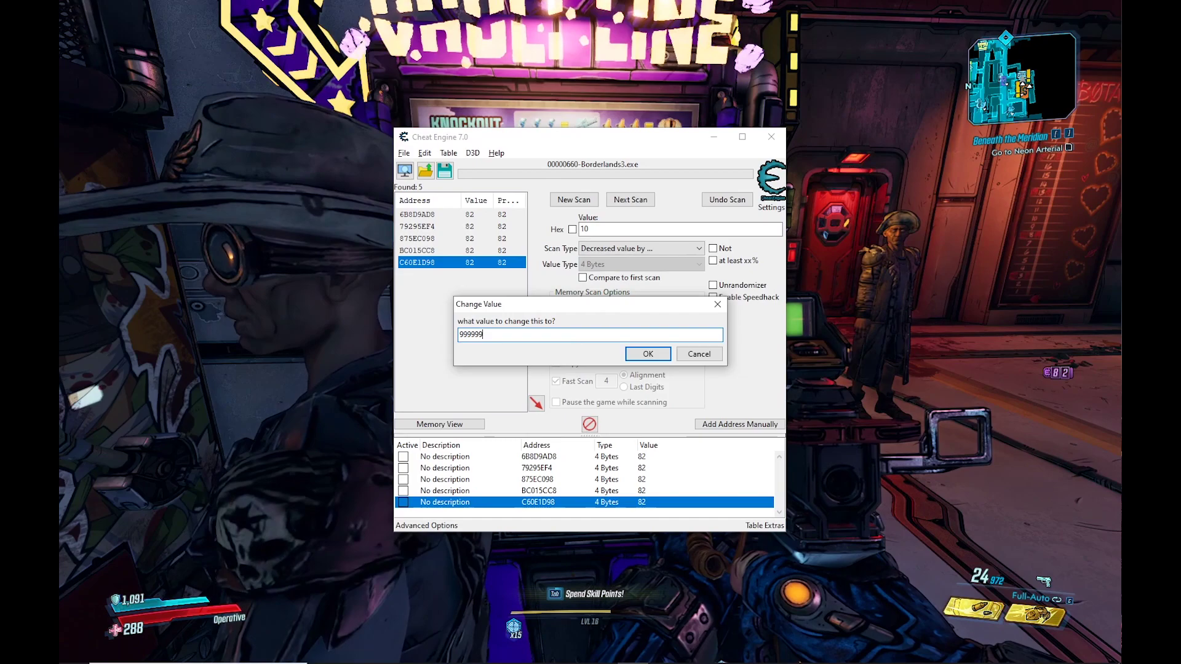
{"action": "left_click", "coordinate": [662, 359]}
{"action": "double_click", "coordinate": [647, 492]}
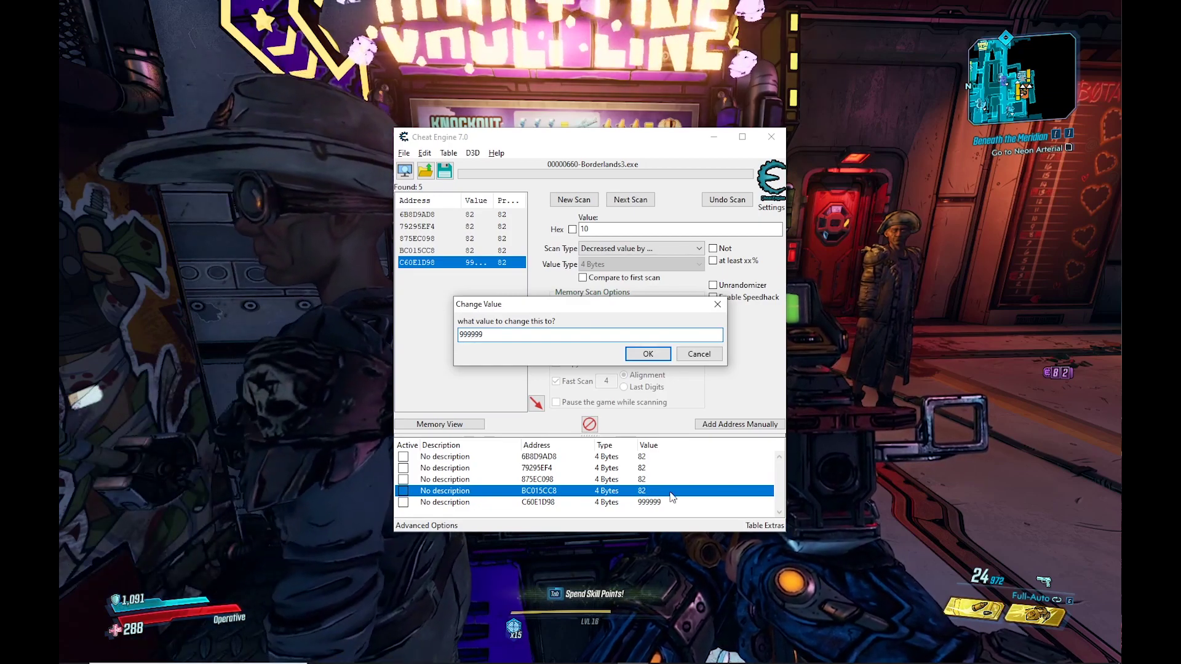
{"action": "left_click", "coordinate": [647, 354]}
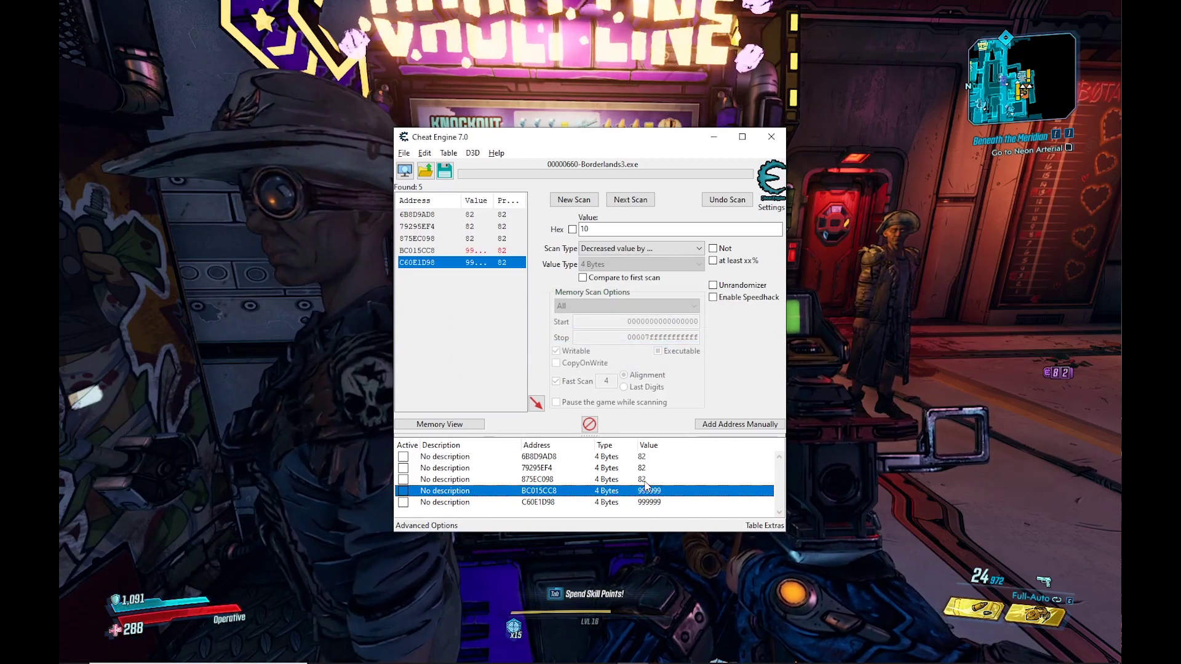
{"action": "double_click", "coordinate": [645, 481]}
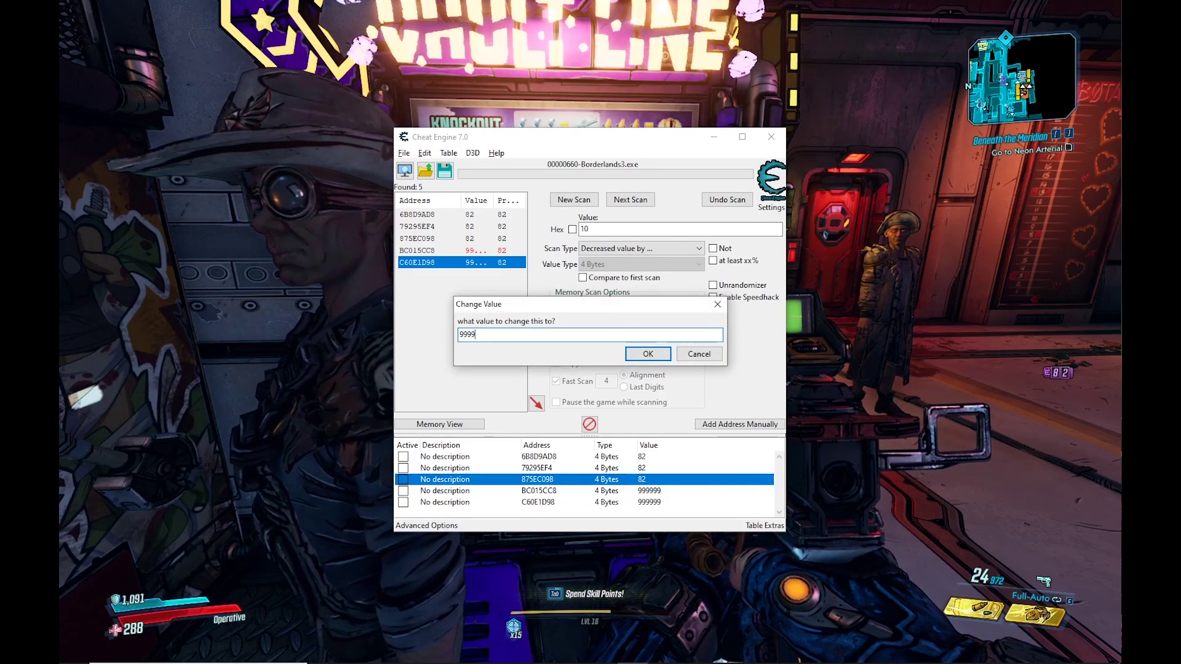
{"action": "left_click", "coordinate": [647, 354]}
{"action": "double_click", "coordinate": [647, 469]}
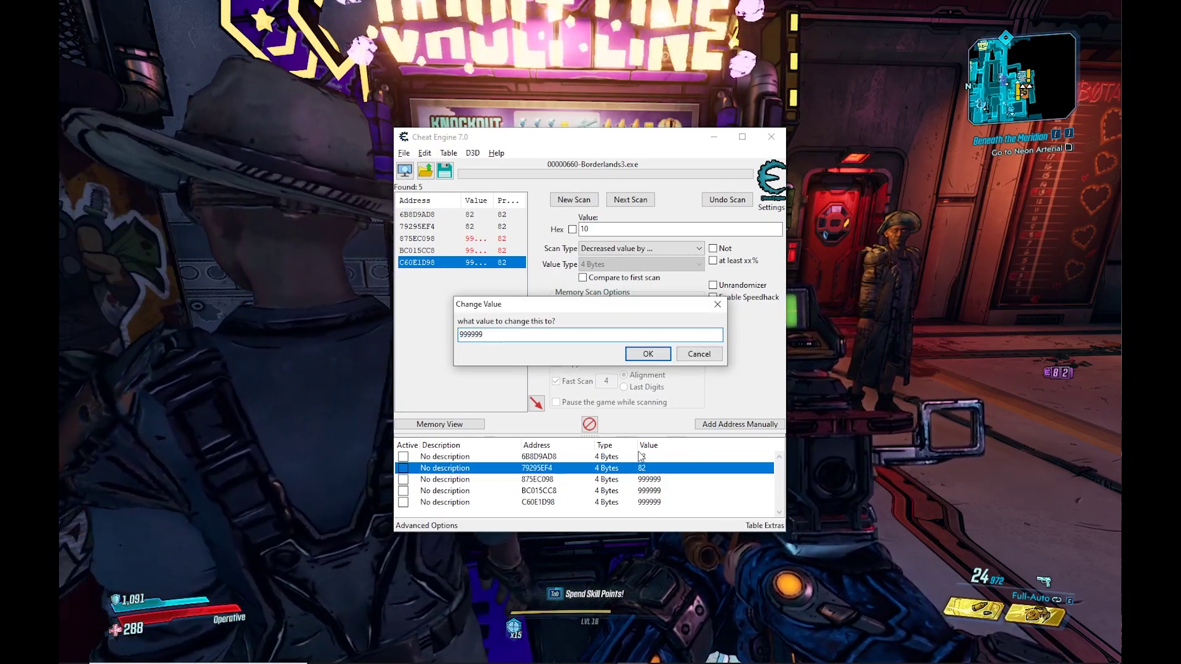
{"action": "key", "text": "Return"}
{"action": "double_click", "coordinate": [658, 458]}
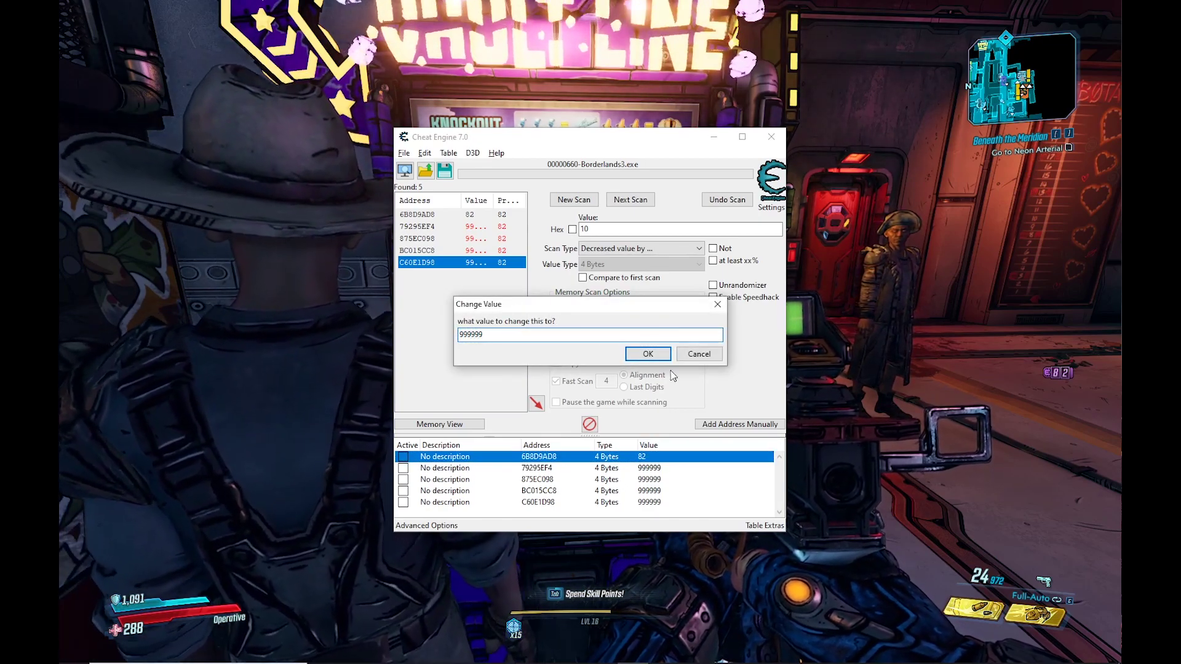
Step: Confirm the last value and check that the inventory shows 999,999 Eridium
{"action": "key", "text": "alt+Tab"}
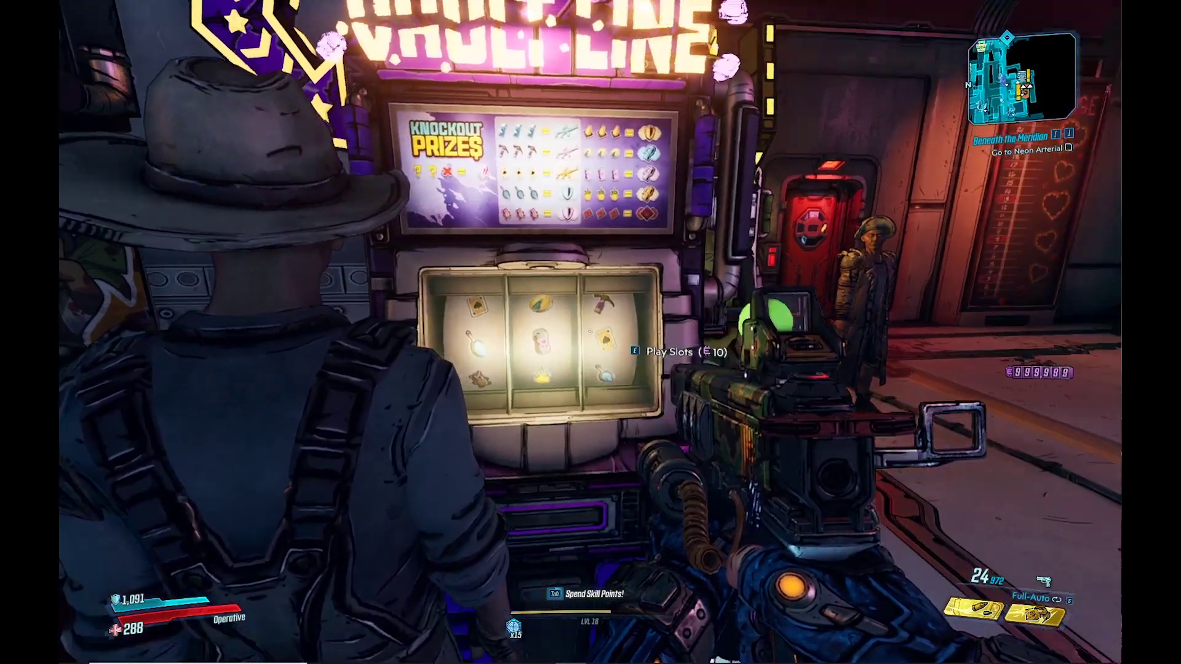
{"action": "key", "text": "Tab"}
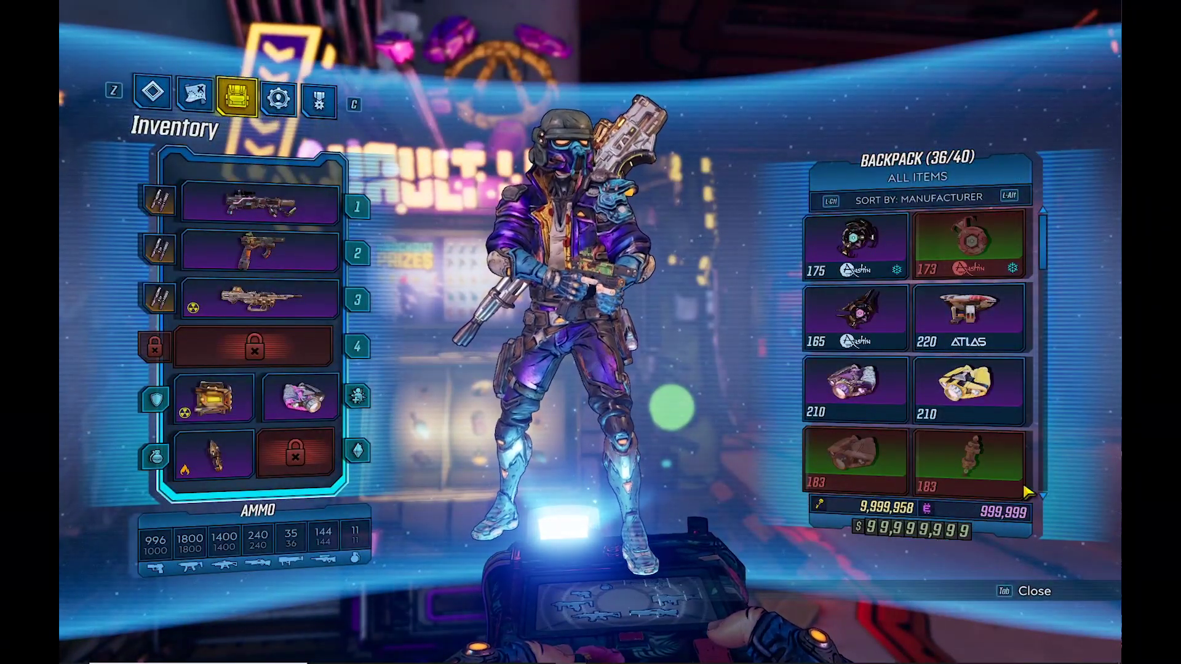
{"action": "key", "text": "Tab"}
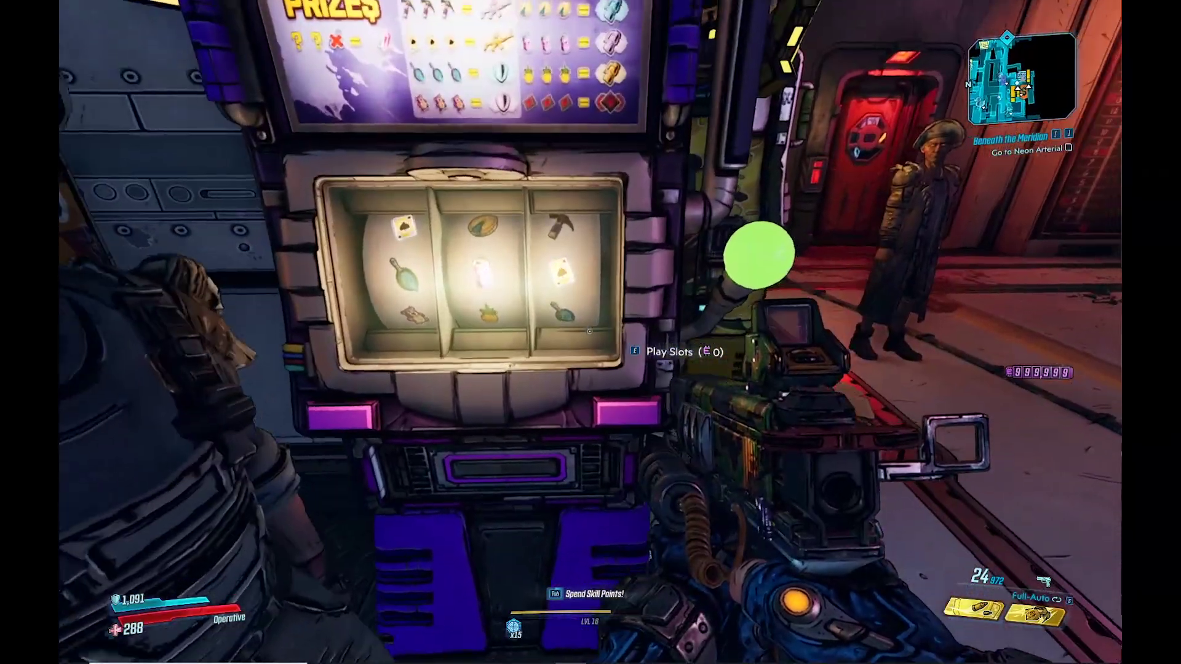
Step: Play a slot spin, dropping Eridium to 999,992, and switch back to Cheat Engine
{"action": "key", "text": "e"}
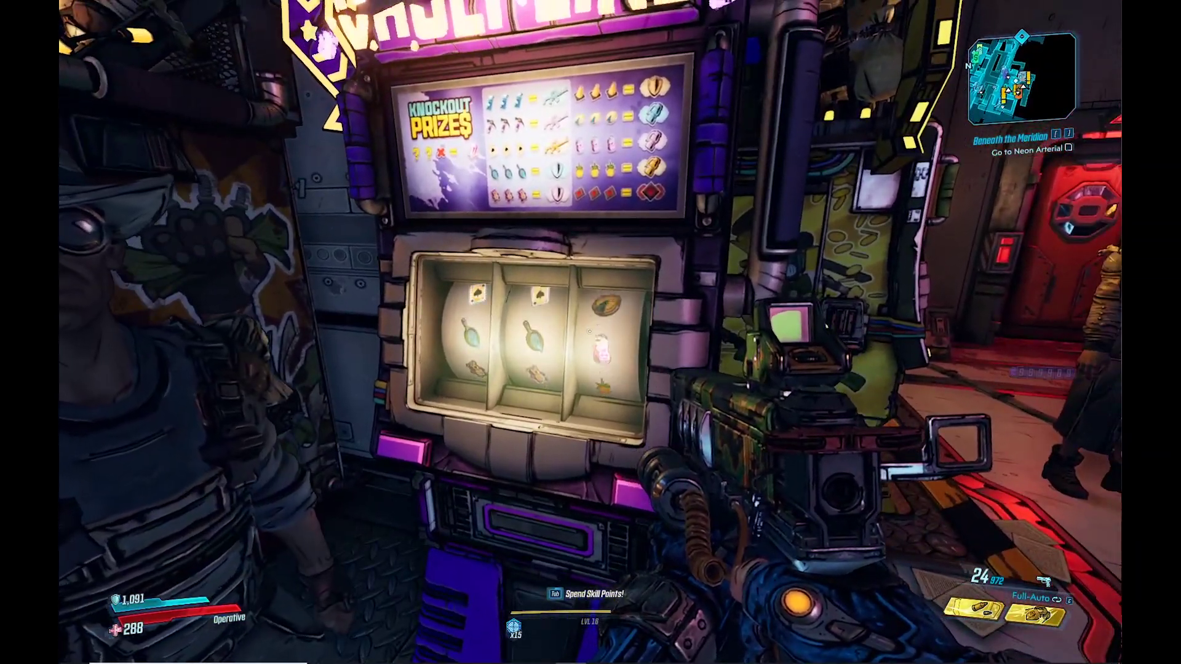
{"action": "key", "text": "s"}
{"action": "key", "text": "w"}
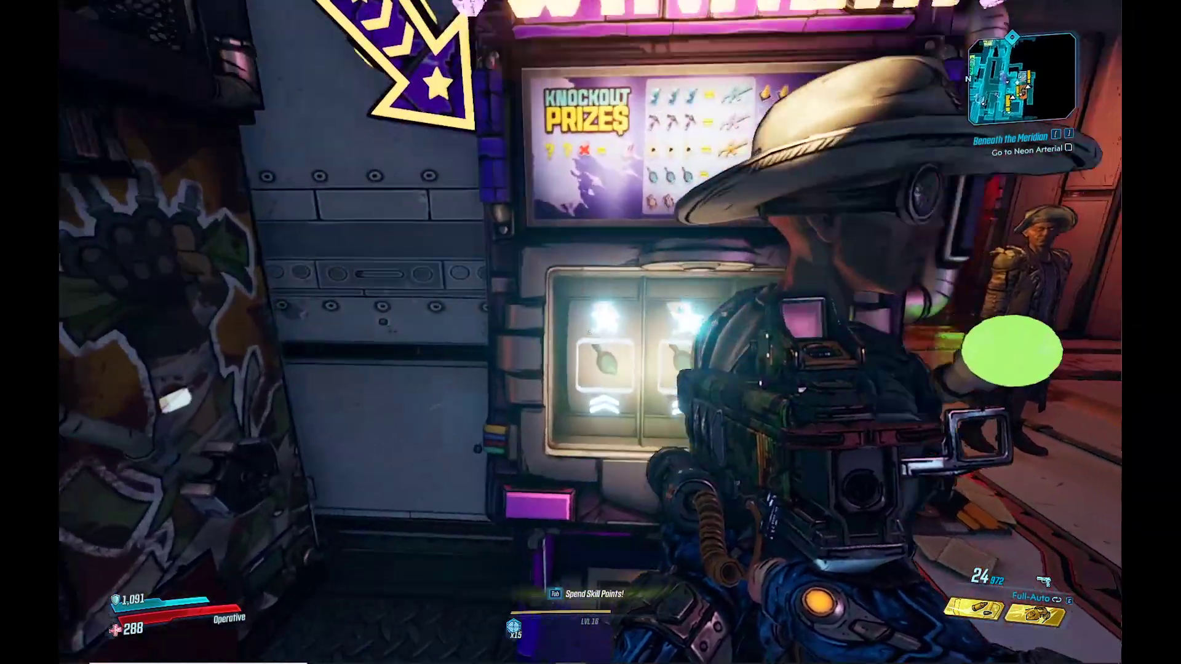
{"action": "key", "text": "alt+Tab"}
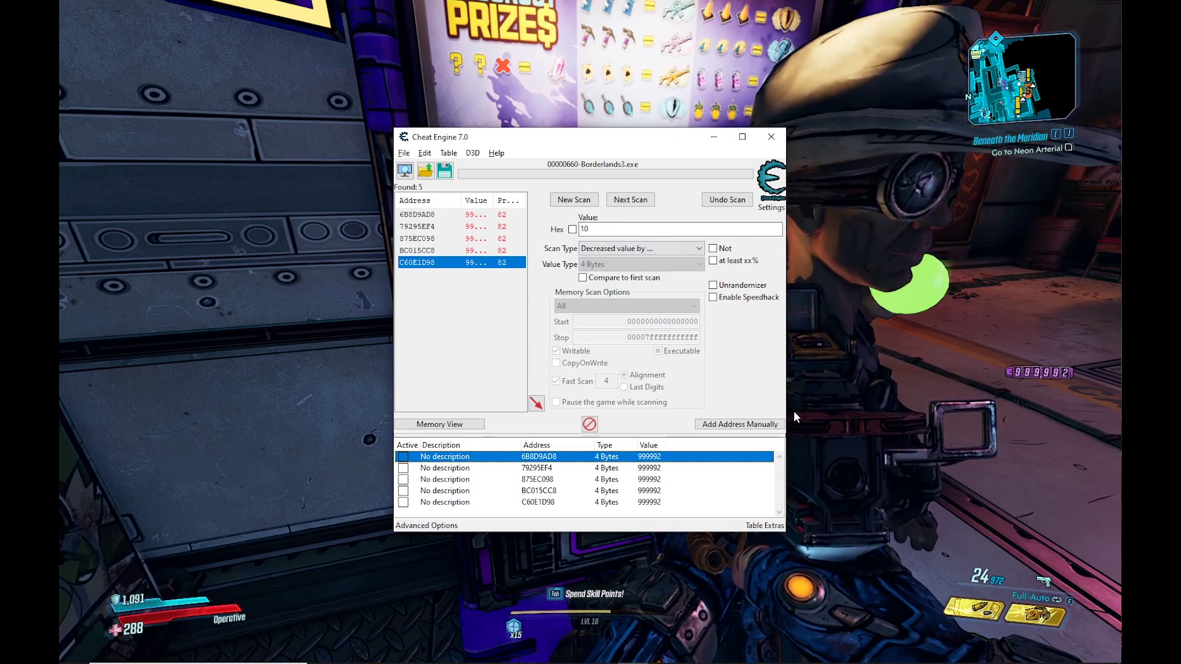
{"action": "key", "text": "alt+Tab"}
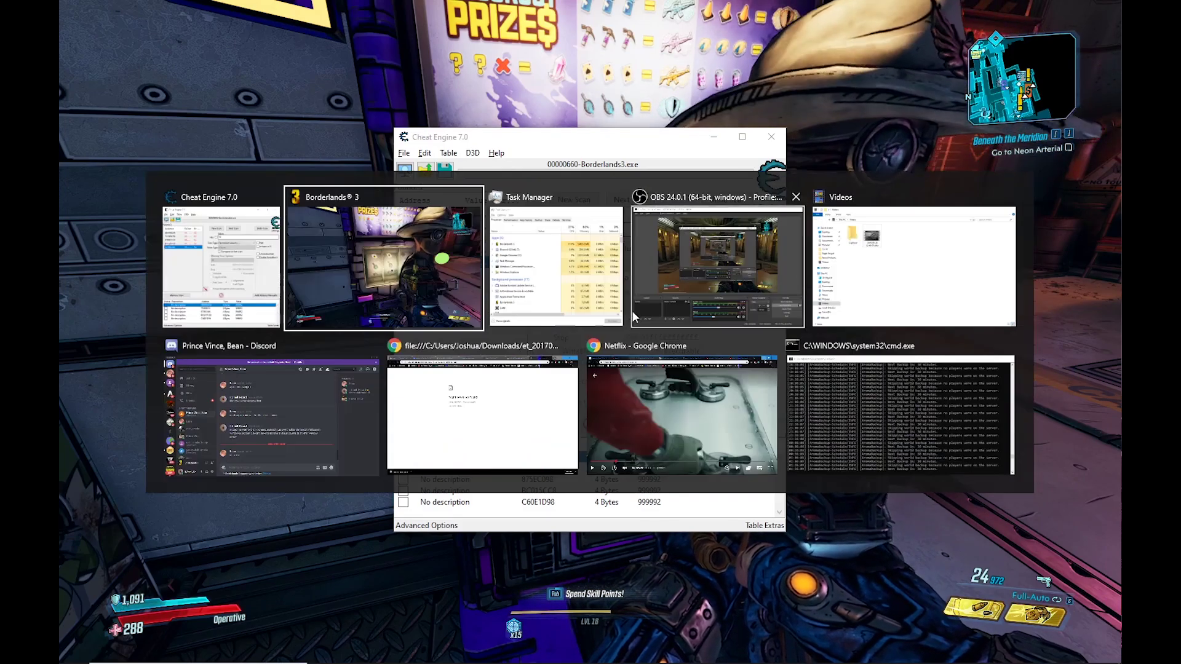
{"action": "key", "text": "alt+Tab"}
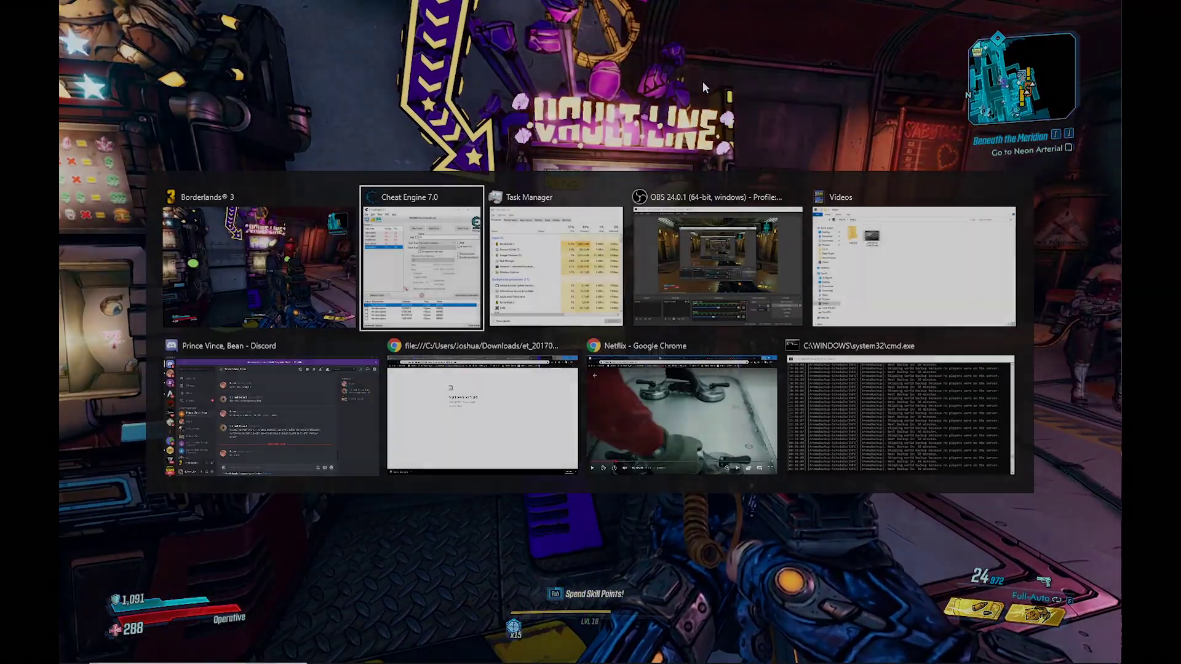